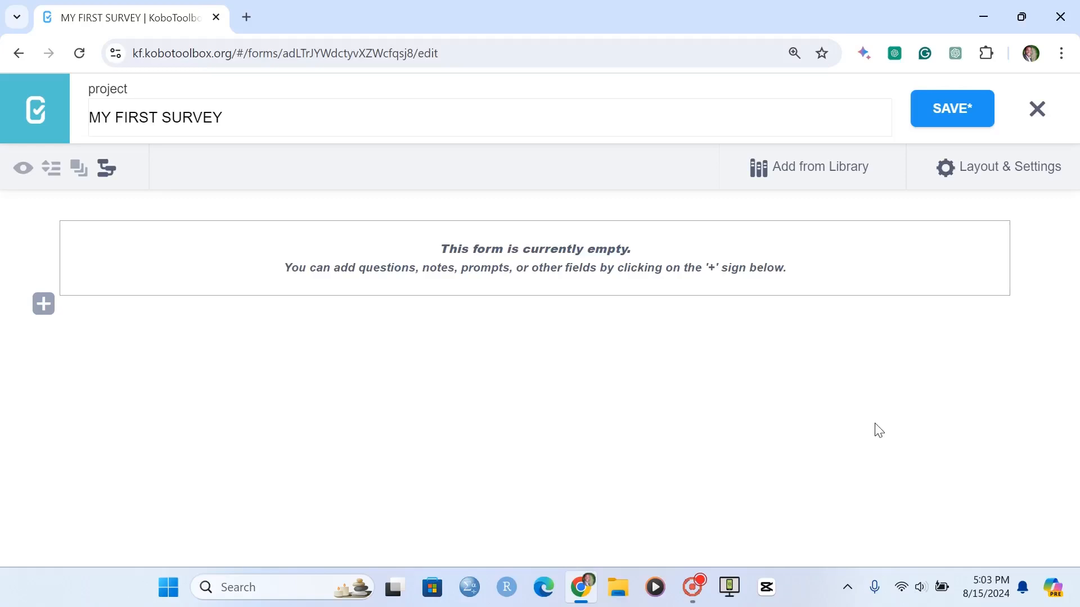
- Add a Number question "1. How many members are in this household?" to the empty form
click(43, 304)
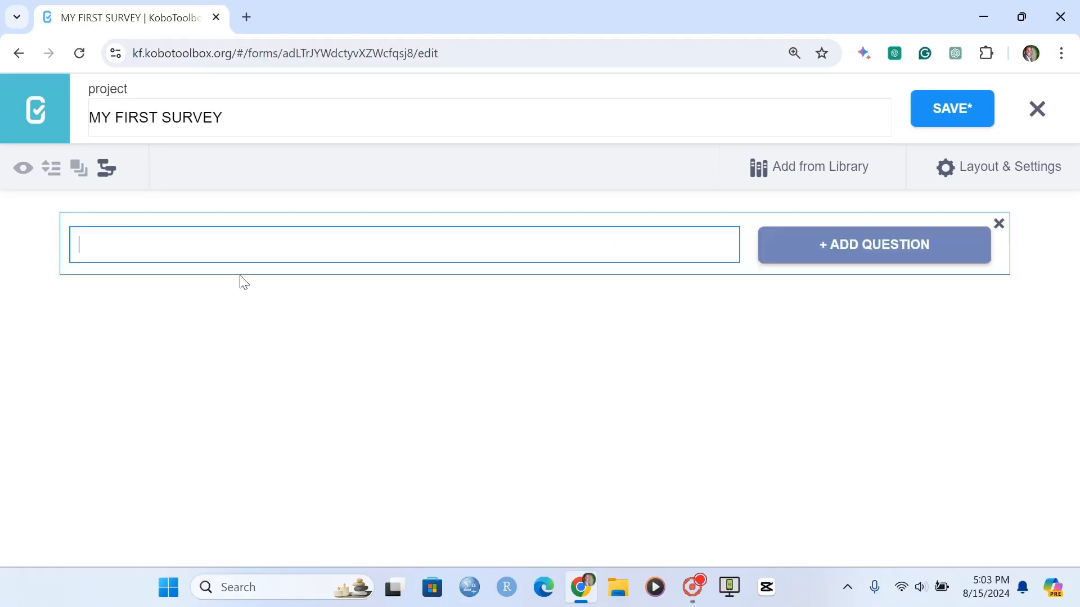
text(1. How many member)
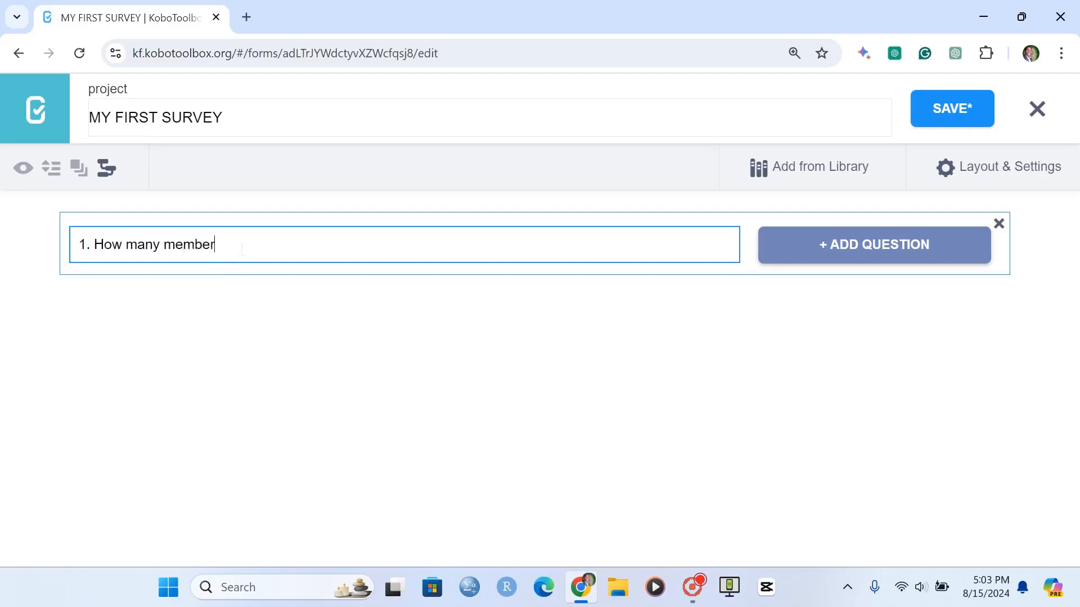
text(s are in this household?)
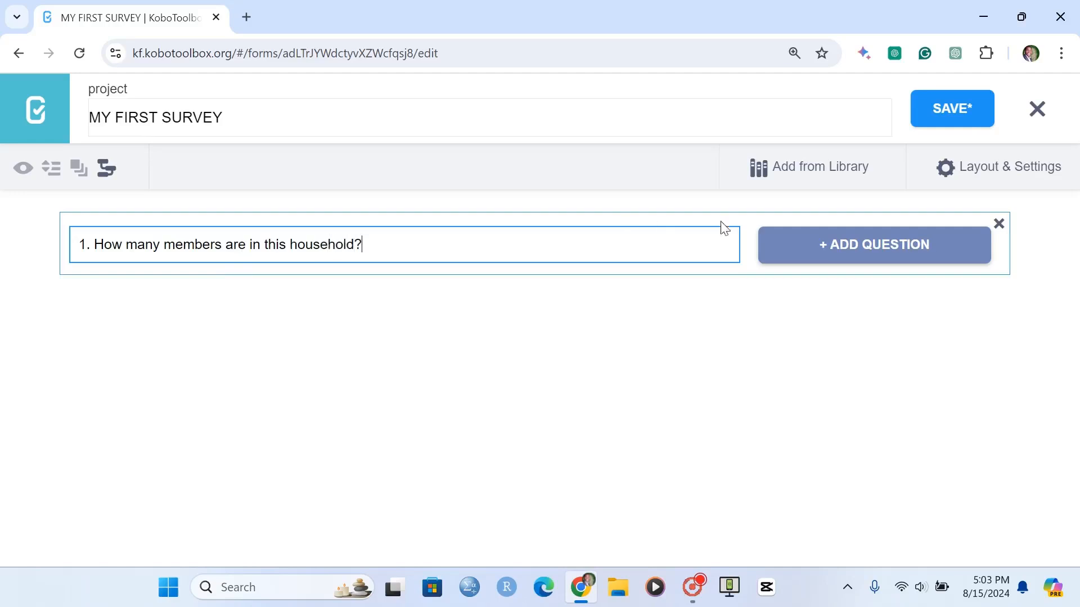
click(892, 248)
click(815, 292)
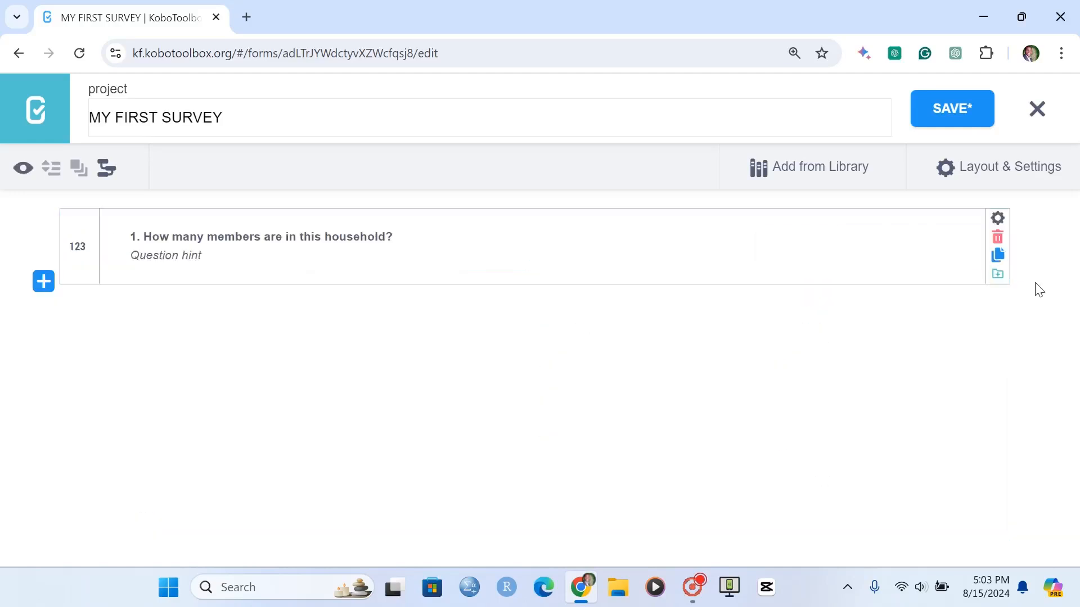
- Make question 1 a mandatory response in its settings
click(997, 219)
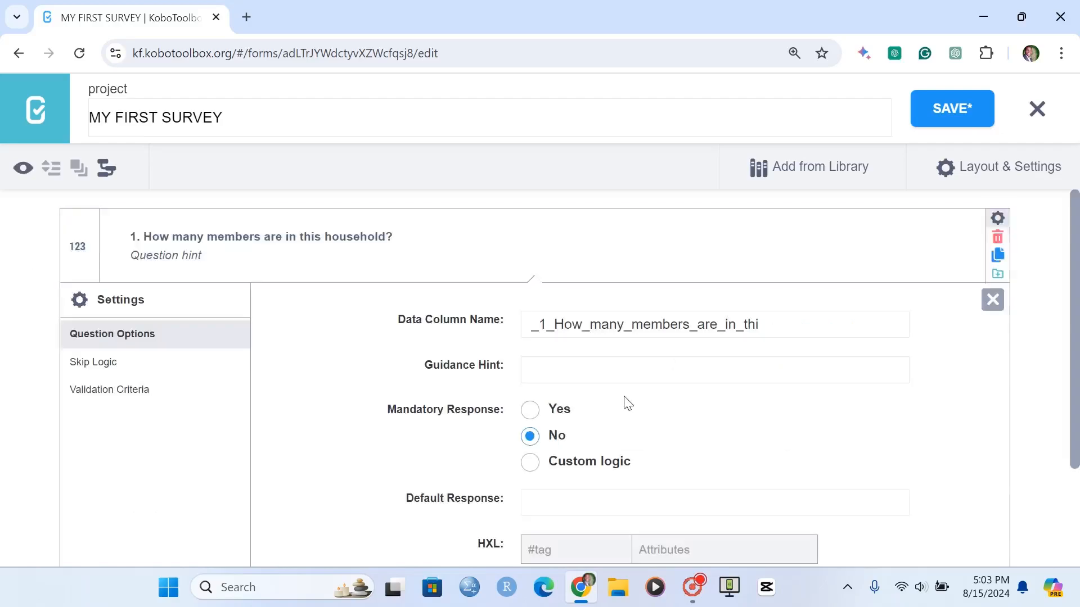
click(531, 408)
click(993, 300)
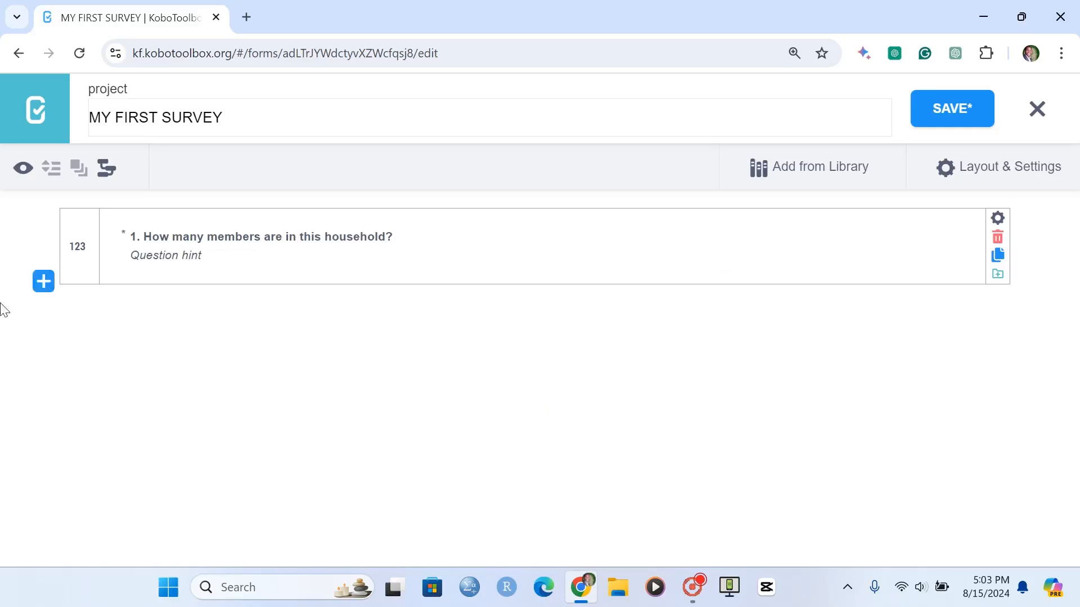
- Add a Text question "A. What is the name of the household member?" below question 1
click(44, 281)
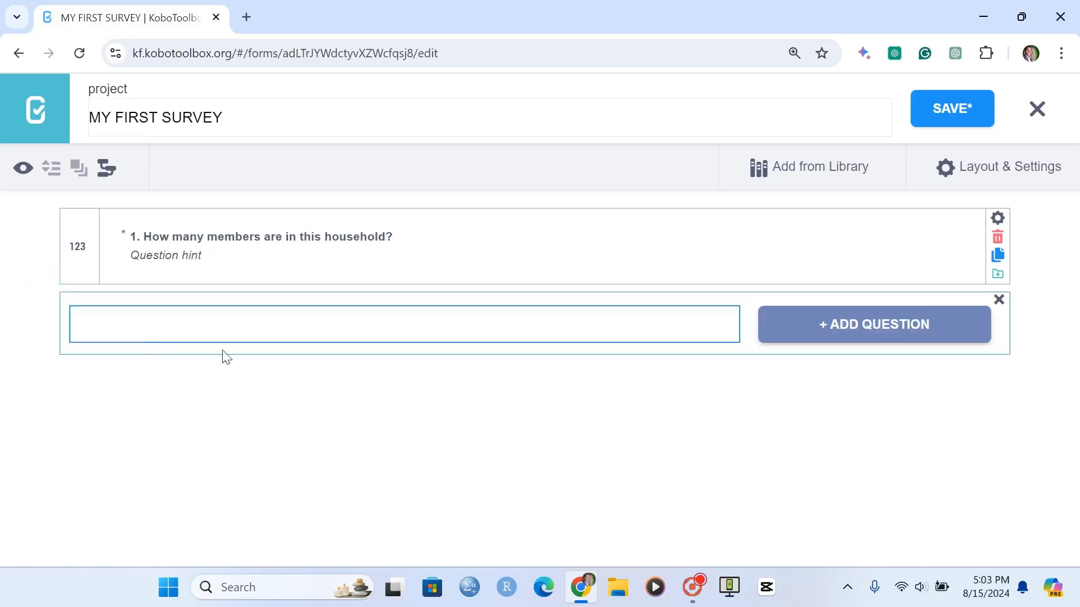
text(A. What is the name of th)
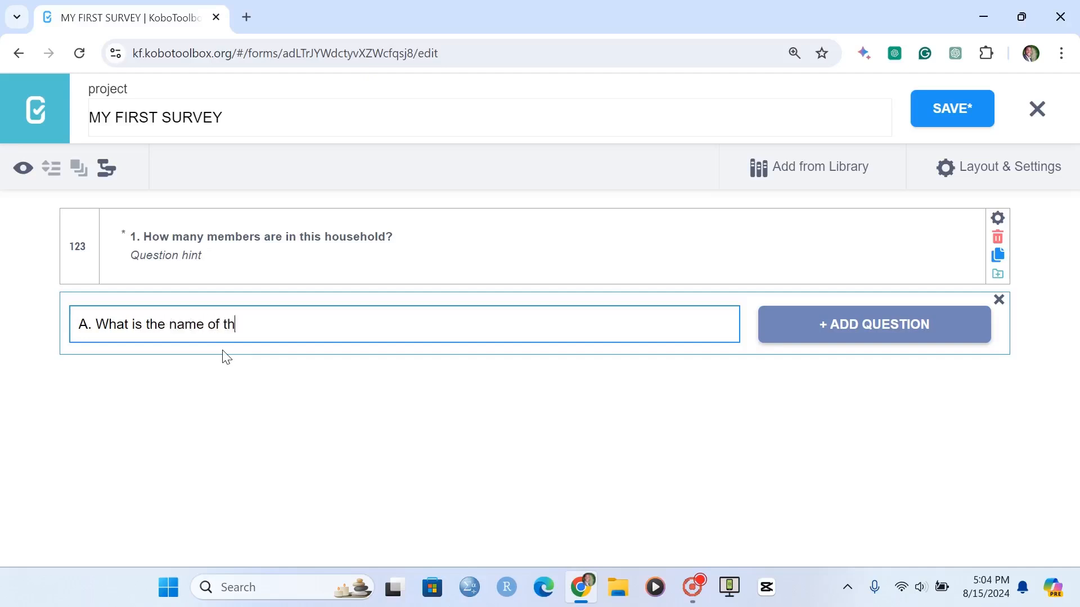
text(e household member)
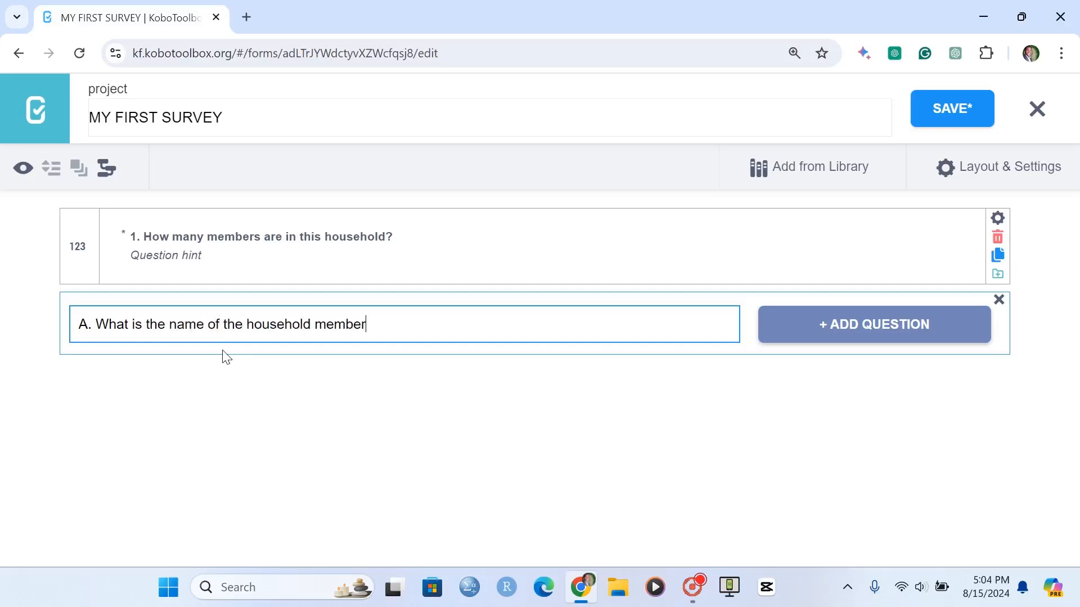
text(?)
click(884, 327)
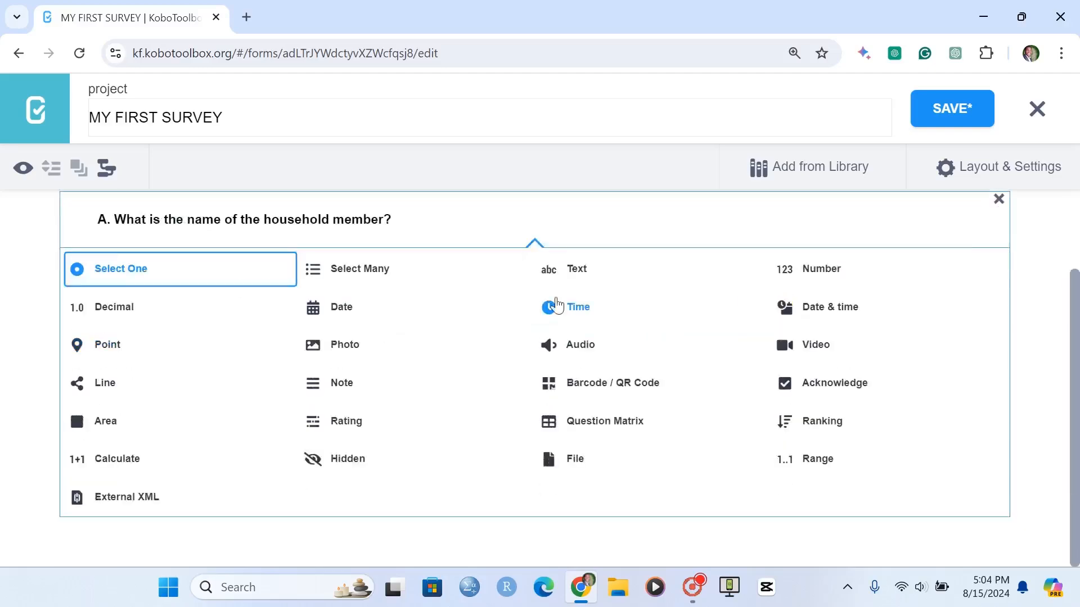
click(561, 273)
- In question A's settings, make the response mandatory and set the data column name to "name"
click(996, 298)
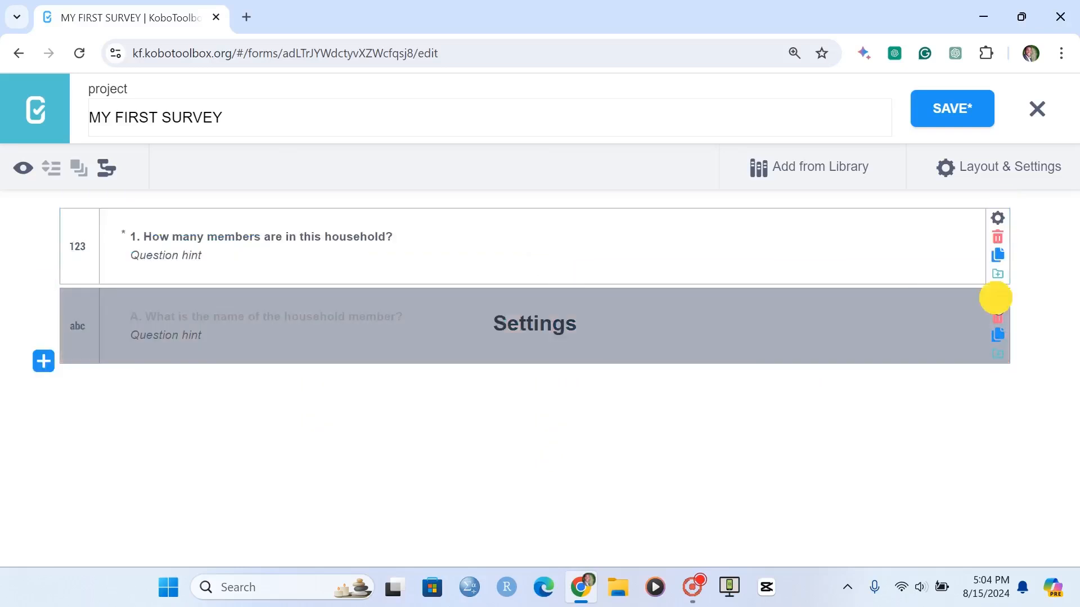
click(529, 489)
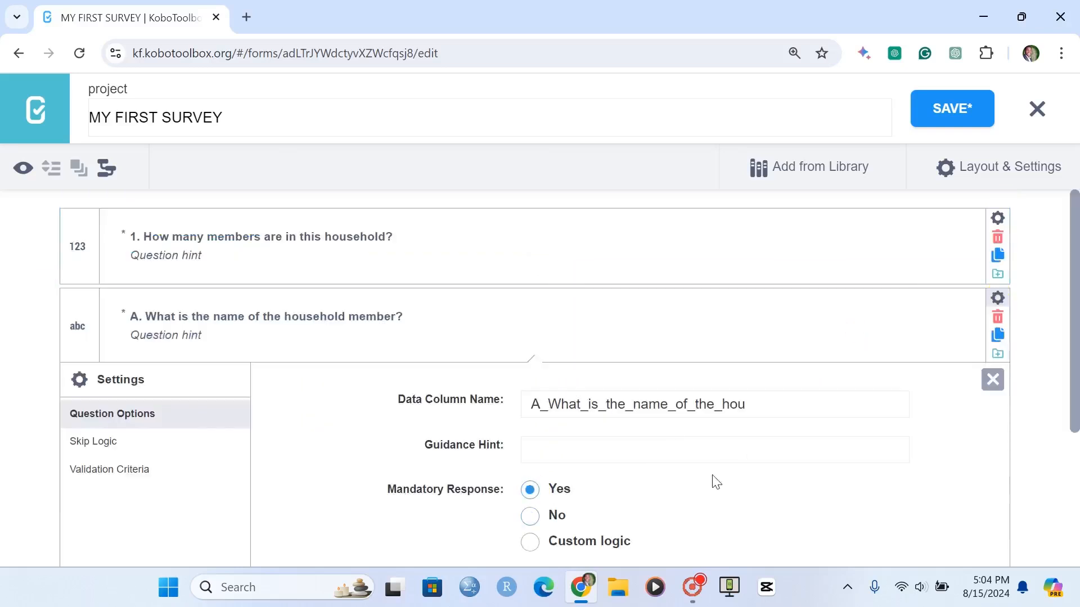
scroll(815, 409, down, 3)
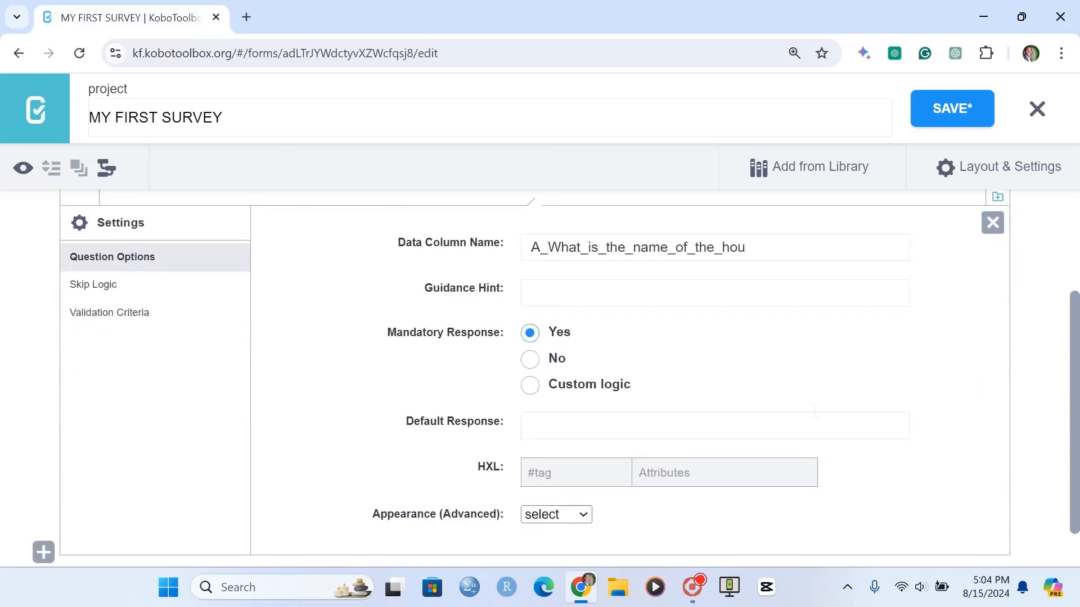
scroll(815, 416, up, 1)
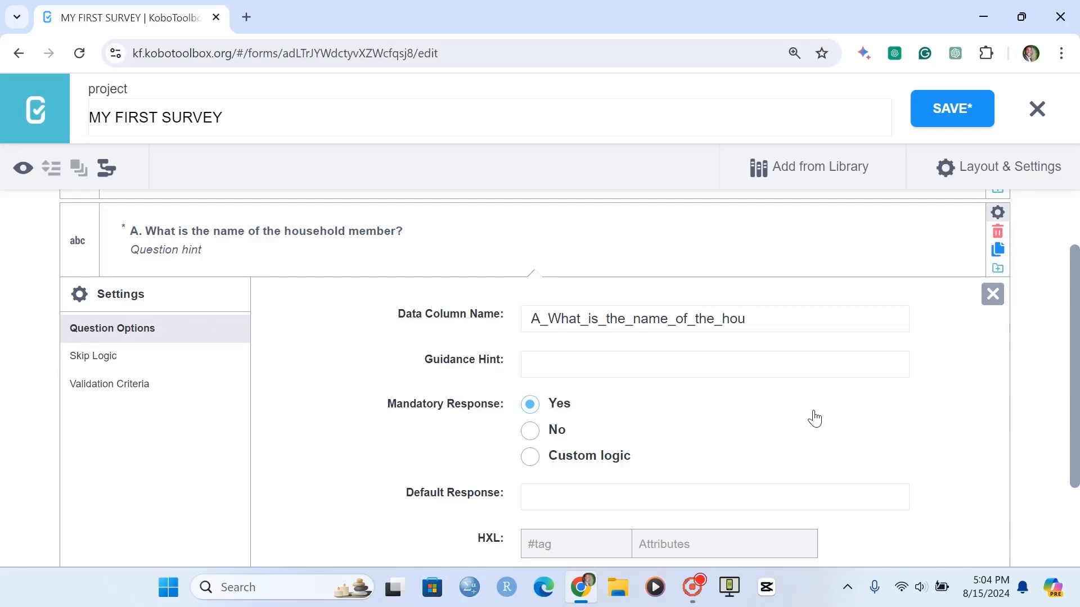
drag(747, 313, 453, 314)
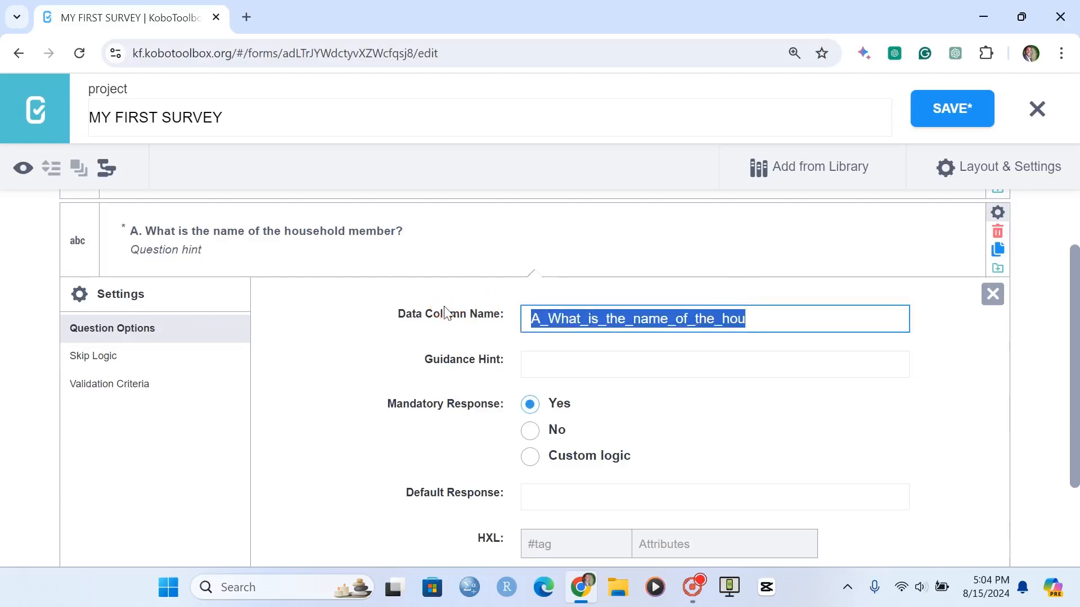
text(name)
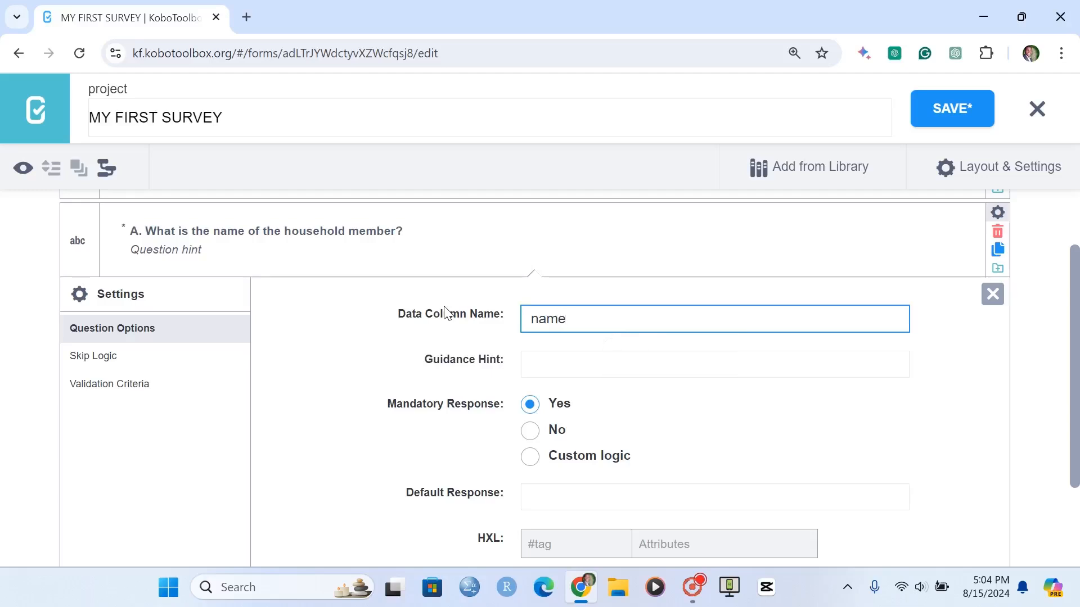
click(444, 314)
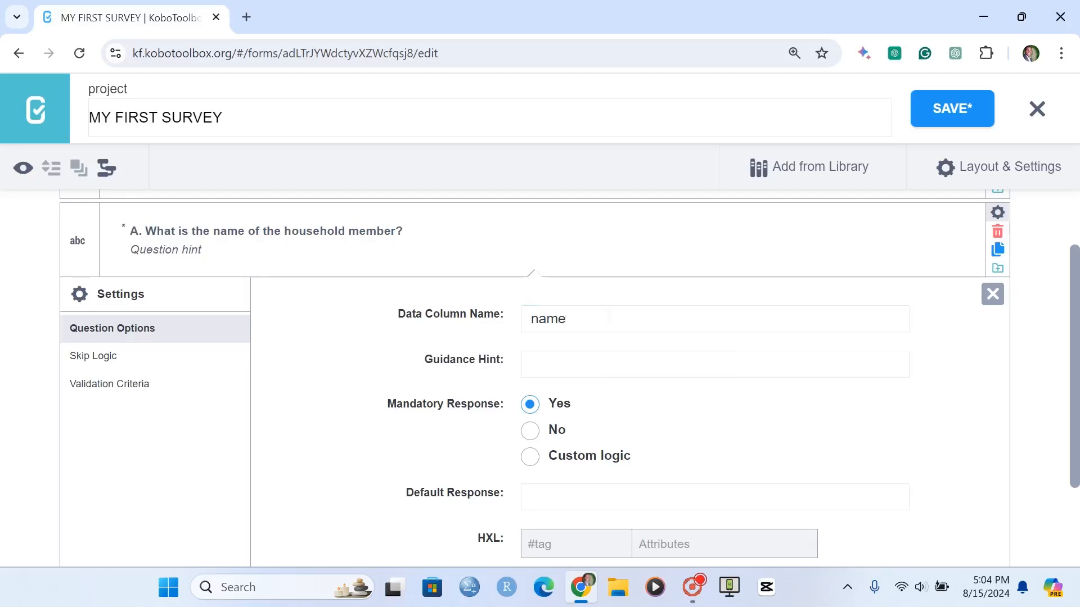
click(993, 294)
- Add a Text question "B. Is ${name} male or female?" below question A
click(42, 362)
click(130, 387)
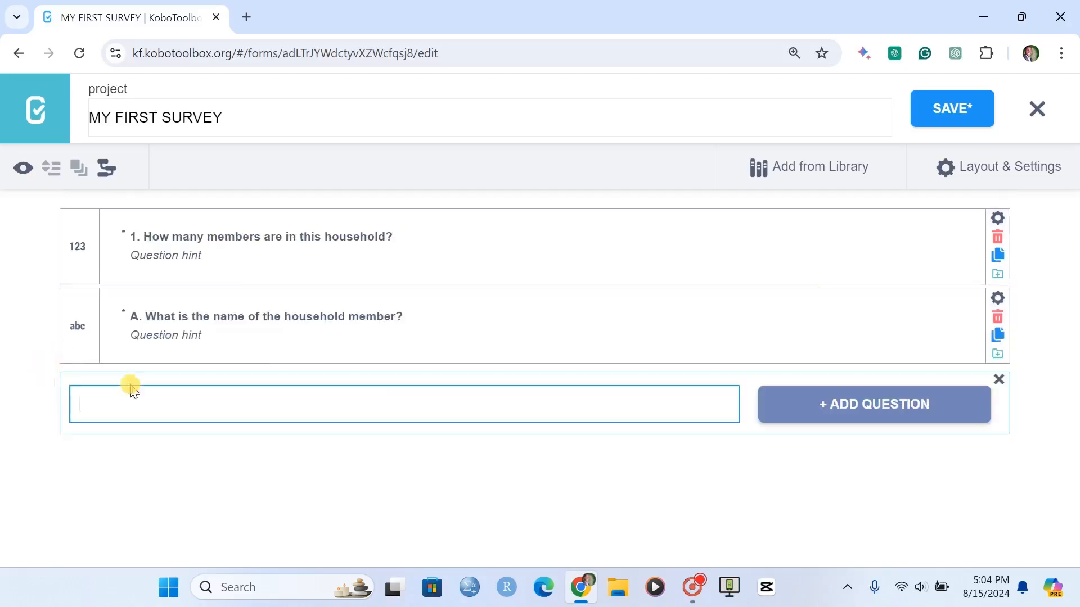
text(A)
key(BackSpace)
text(B. Is ${name} male )
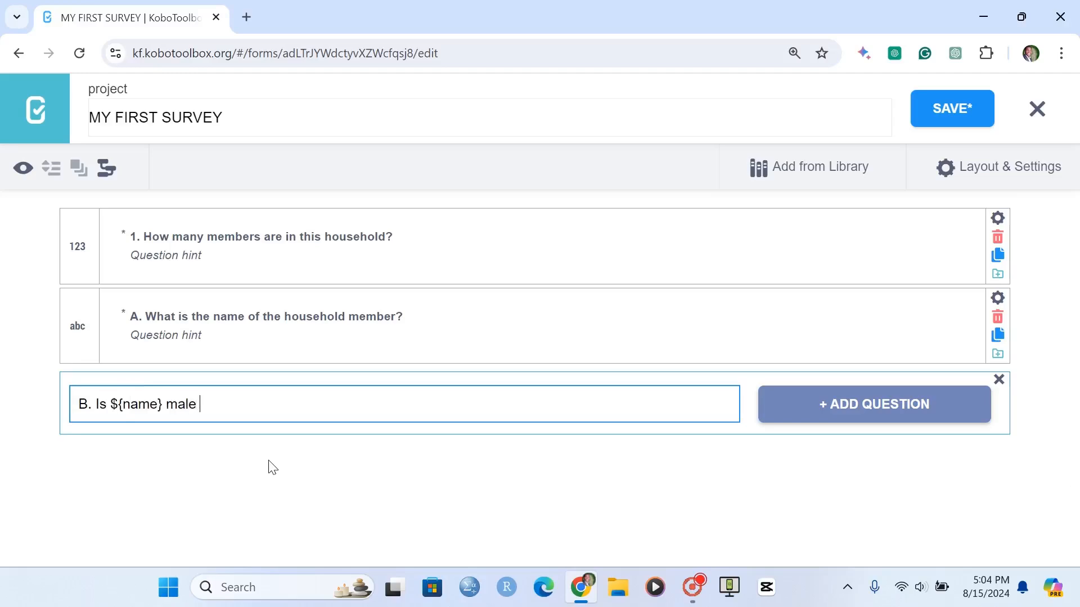
text(or female?)
click(863, 403)
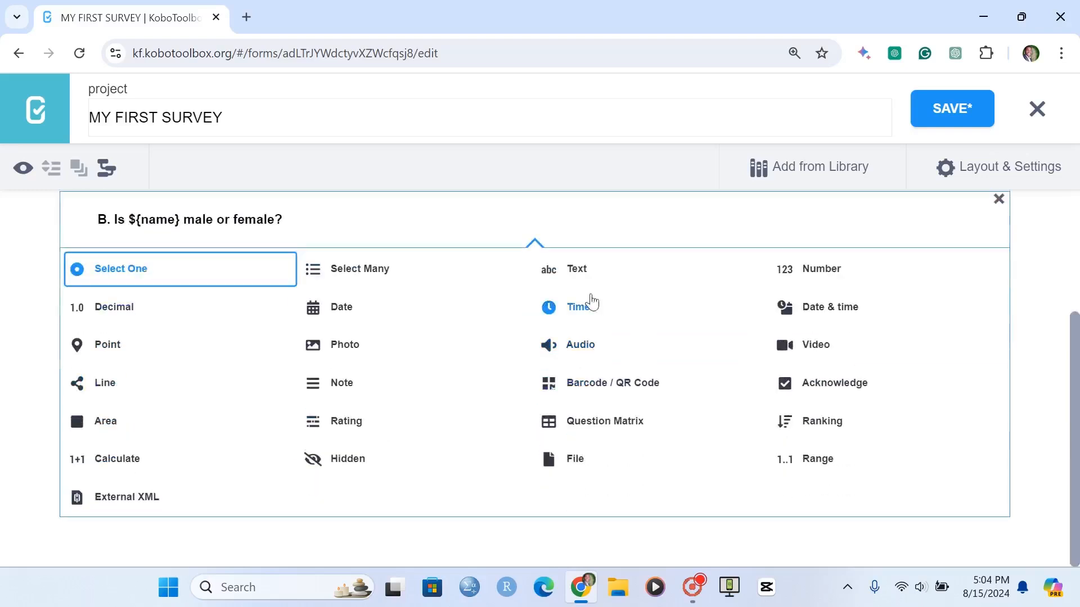
click(574, 276)
- Make question B a mandatory response in its settings
click(997, 377)
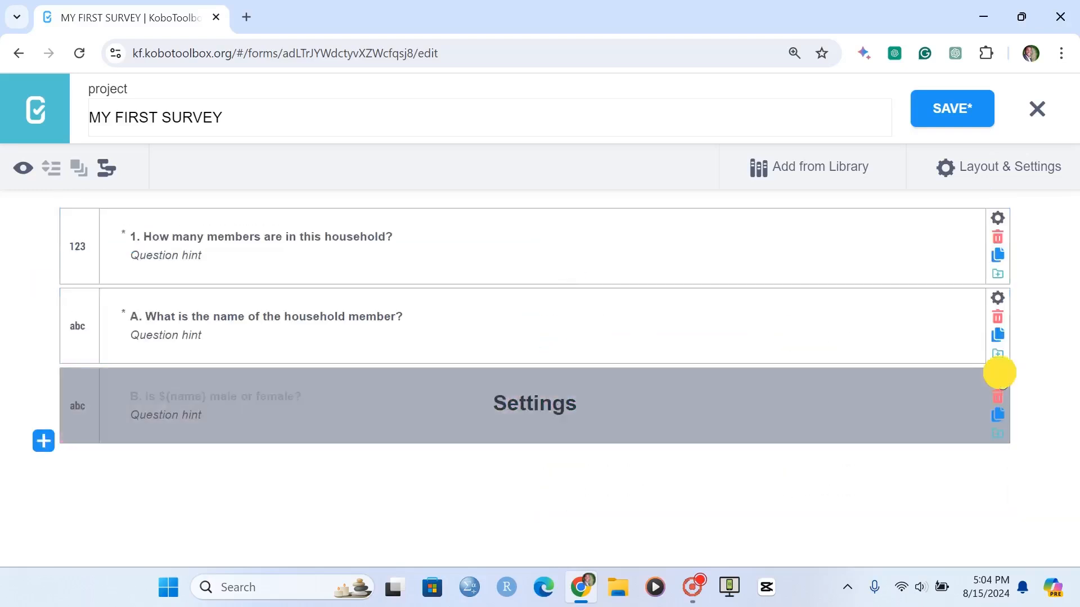
scroll(572, 508, down, 5)
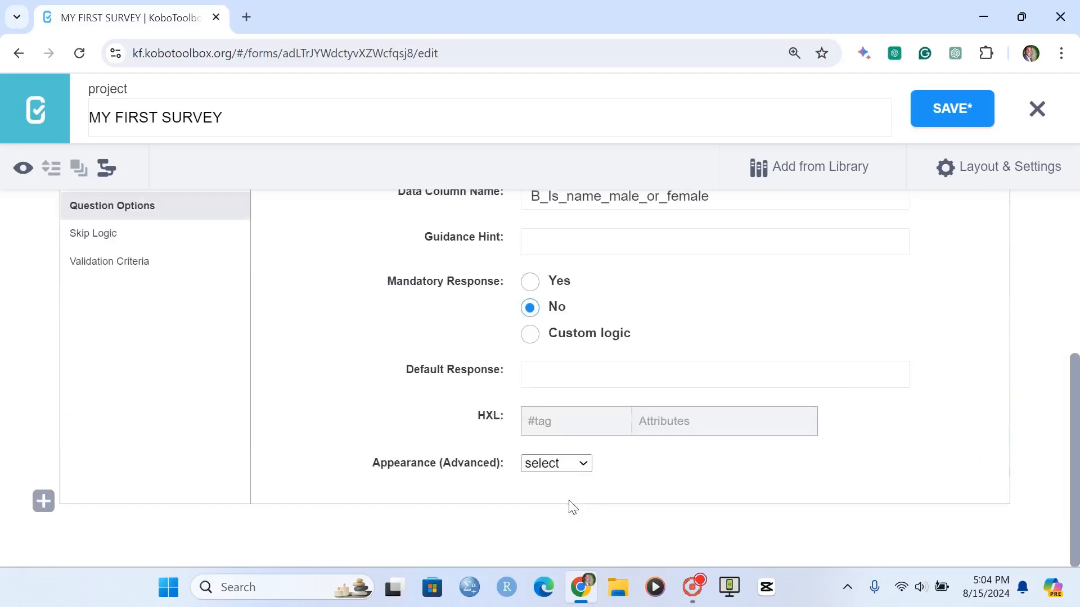
click(534, 287)
scroll(933, 236, up, 4)
click(996, 326)
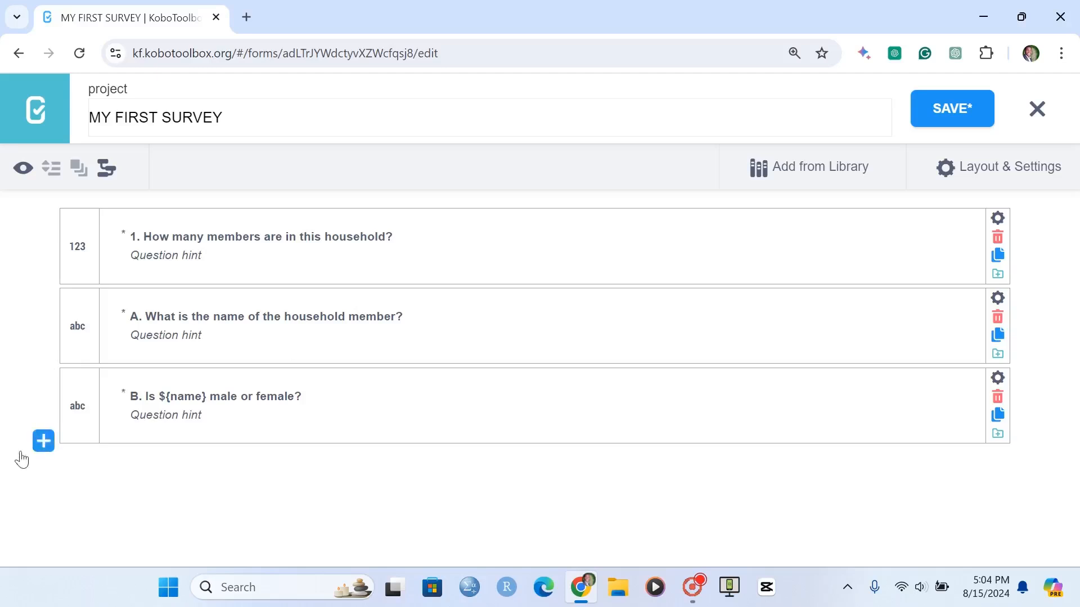
- Add a Number question "C. How old is ${name}?" below question B
click(41, 444)
text(C. How old is ${name}?)
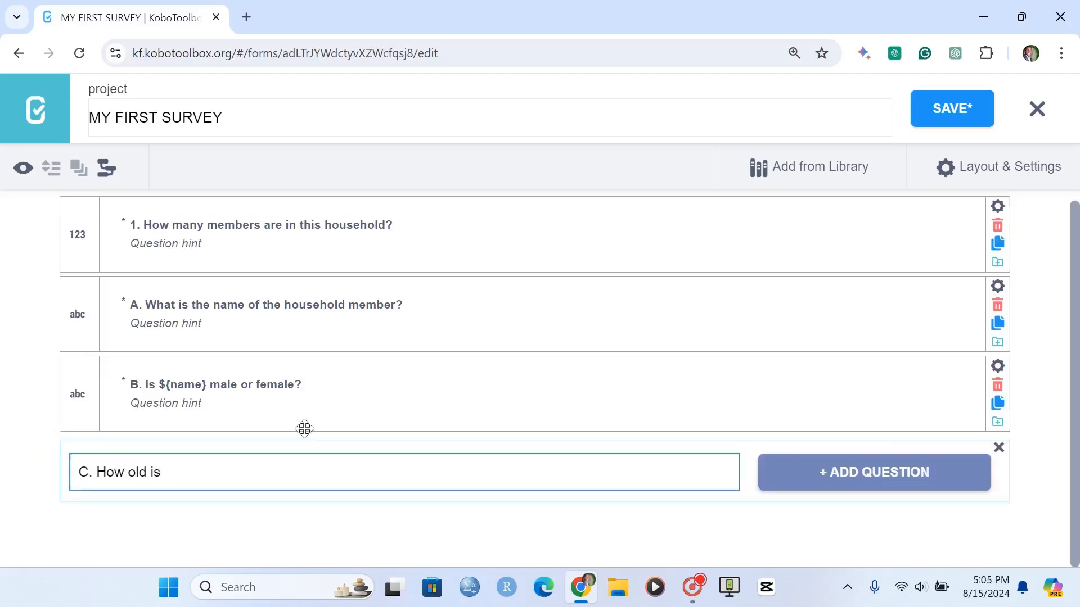
click(819, 473)
- Make question C a mandatory response in its settings
click(997, 439)
scroll(535, 338, down, 6)
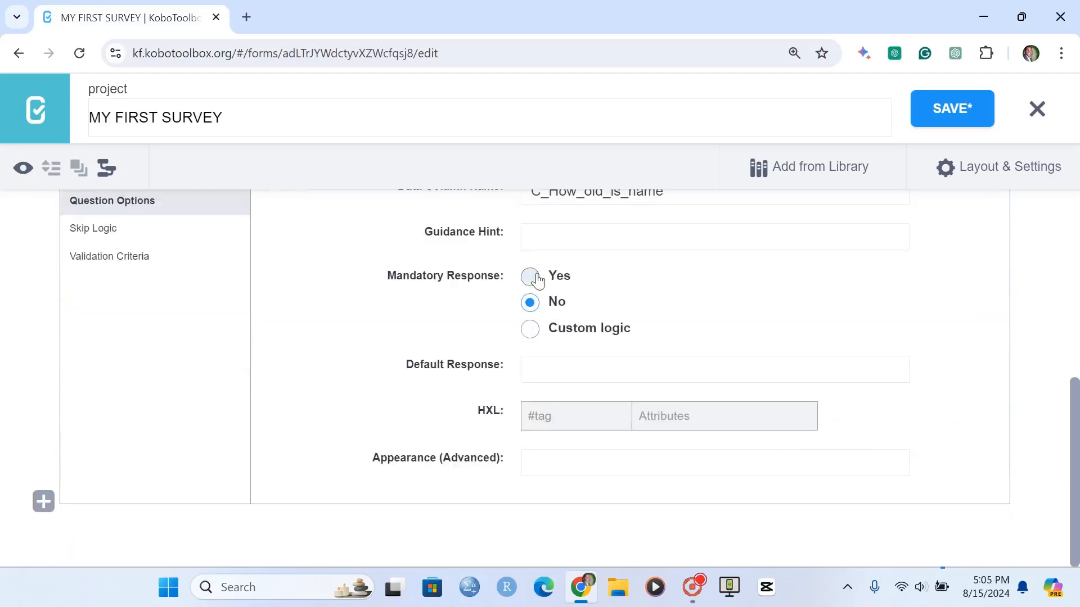
click(530, 276)
scroll(530, 281, up, 1)
drag(445, 360, 403, 402)
click(992, 220)
- Add a Select One question "D. What is the highest education level of ${name}?" below question C
click(43, 502)
text(D. What)
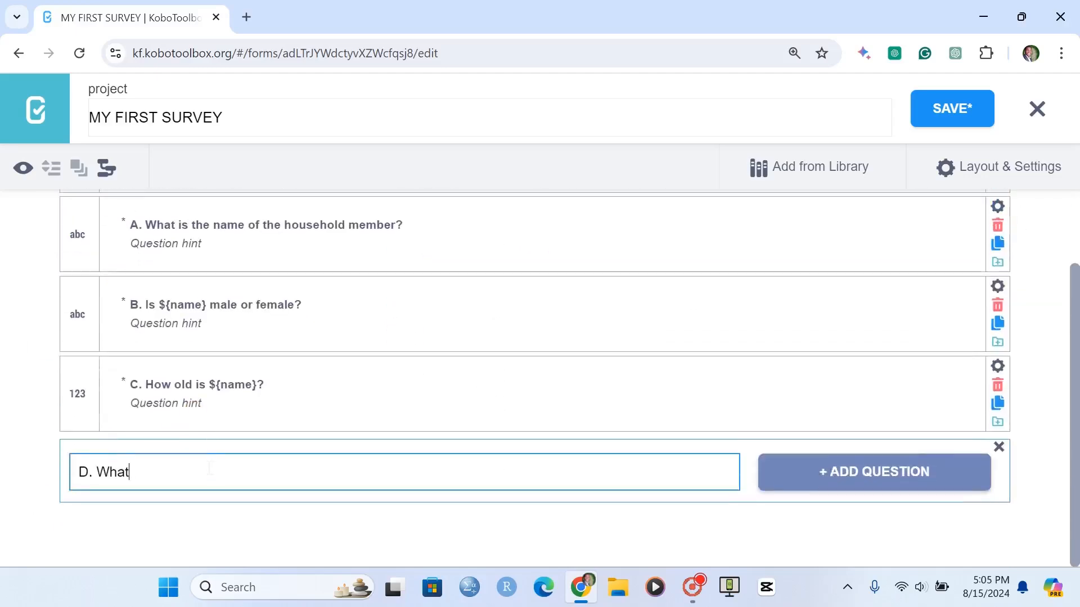
text( is the highest education level of ${name}?)
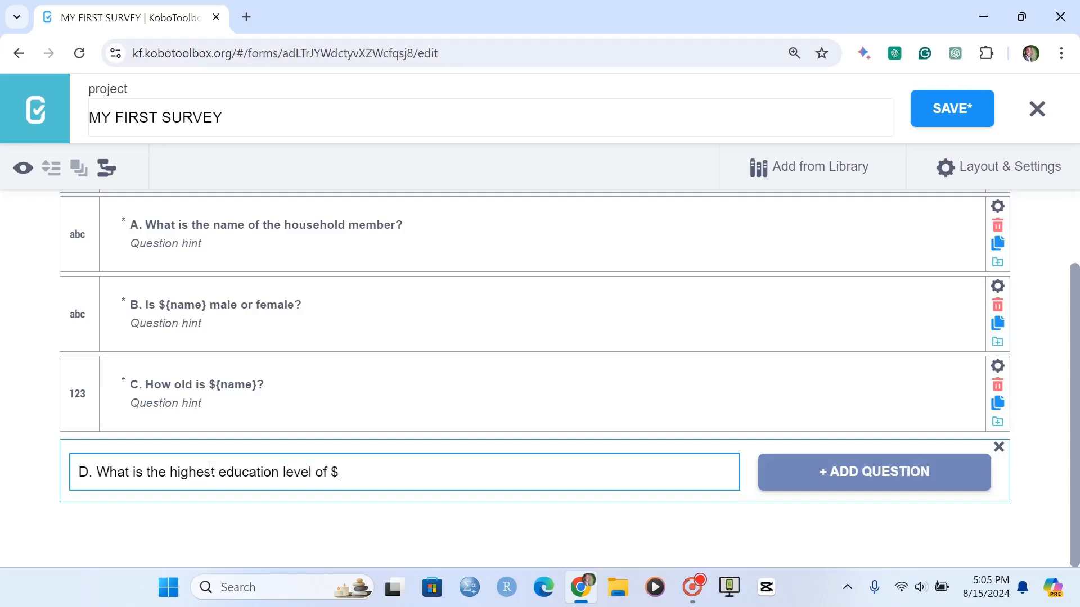
click(895, 473)
click(213, 275)
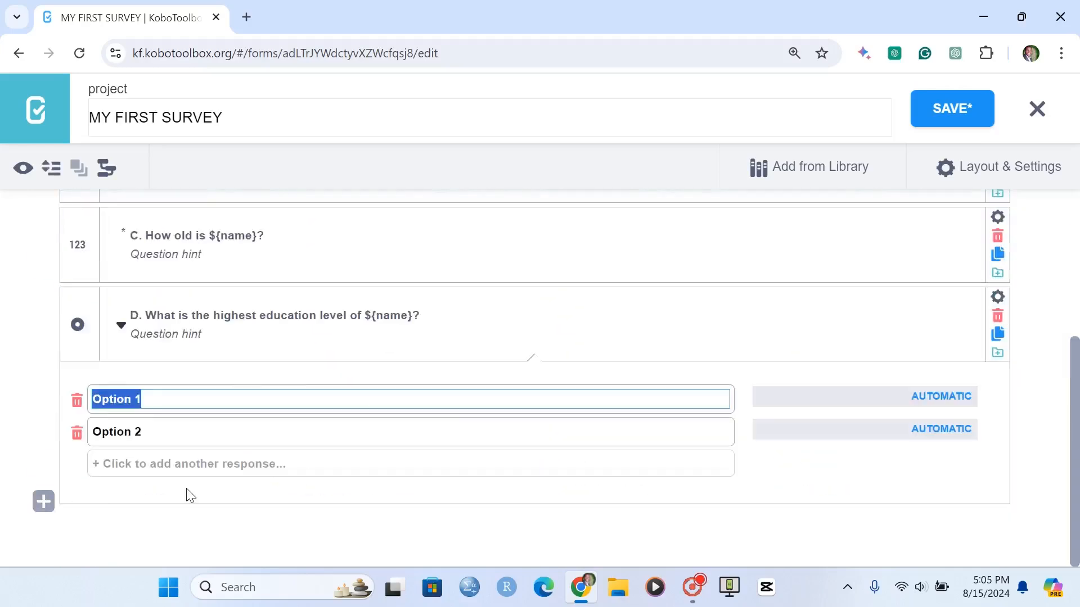
- Enter choices Never attended, Primary, Secondary and Tertiary for question D, giving Tertiary the value 4
text(Never attended)
key(Return)
text(Primary)
key(Return)
text(Secondary)
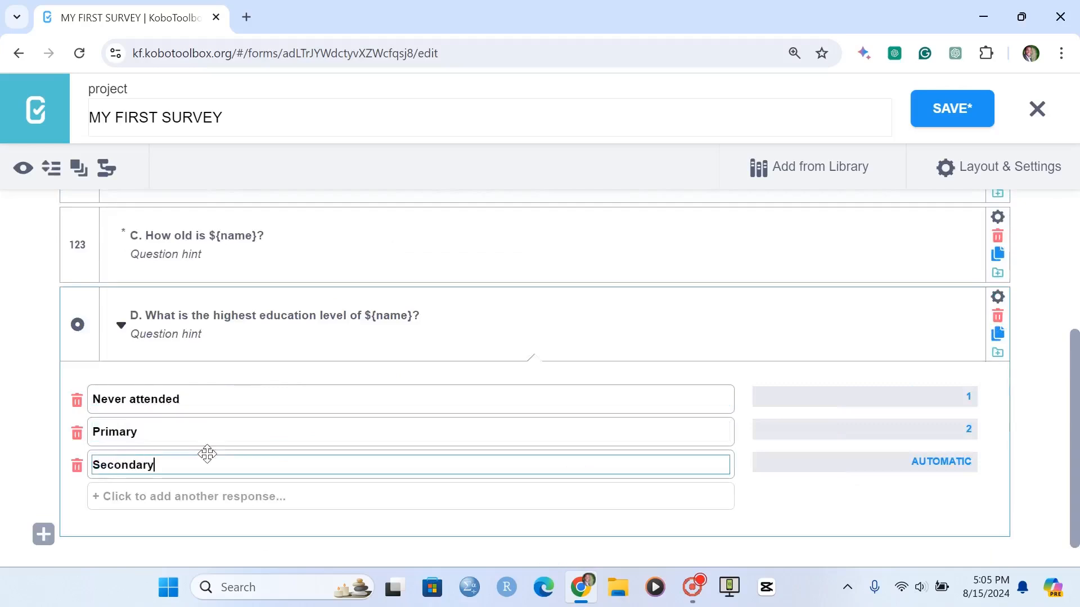
key(Return)
text(Tertiary)
key(Tab)
text(4)
click(121, 325)
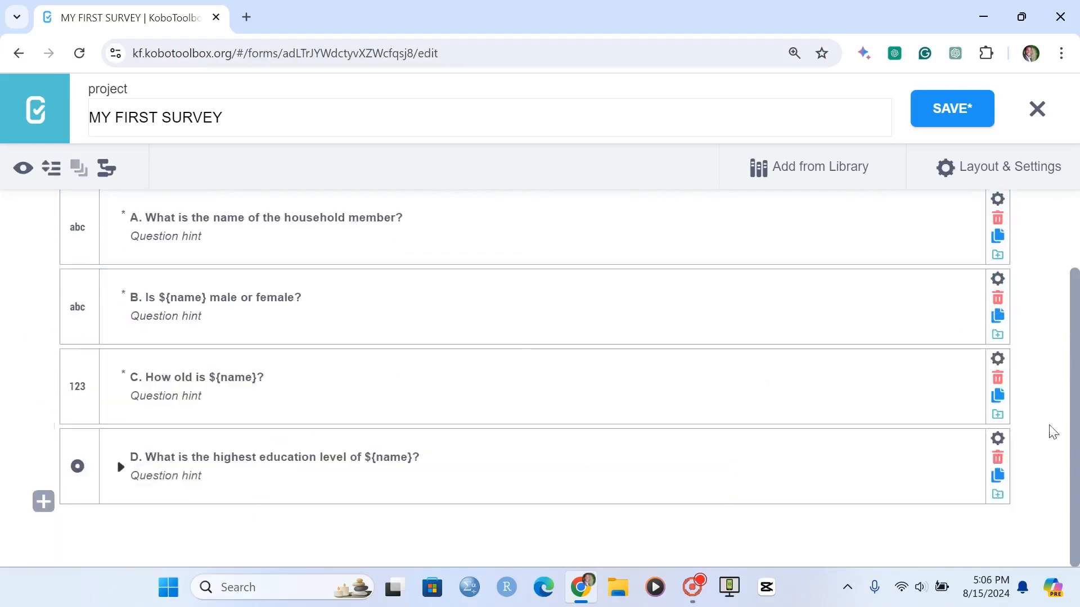
- Make question D a mandatory response in its settings
click(998, 438)
scroll(530, 246, down, 7)
click(530, 220)
scroll(530, 223, up, 3)
click(123, 216)
scroll(123, 276, up, 1)
click(122, 274)
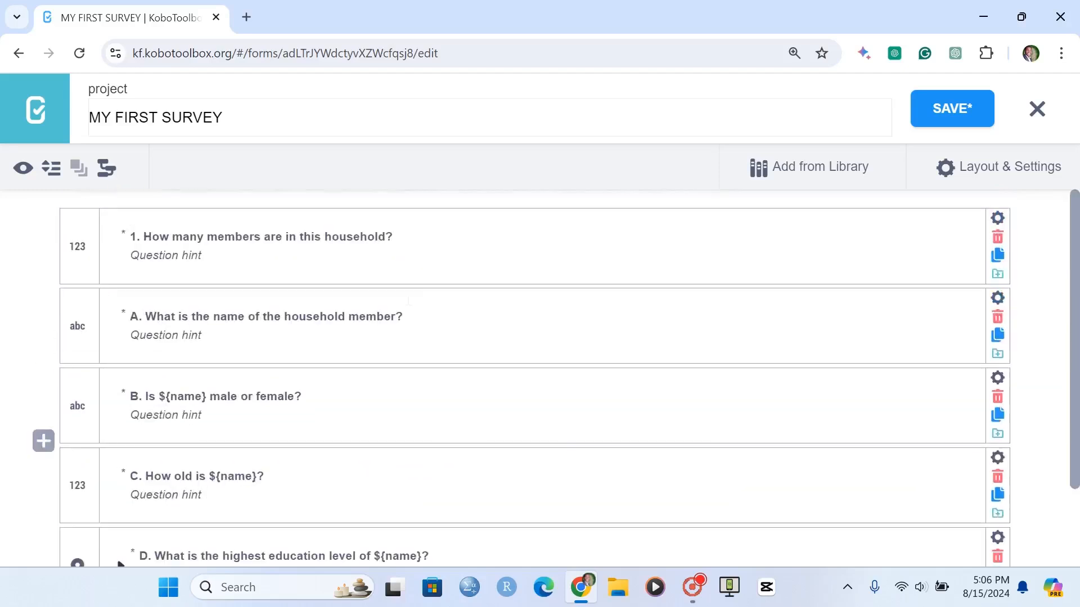
- Add the hint "Please list the names starting with the oldest to the youngest" to question A
scroll(406, 298, down, 1)
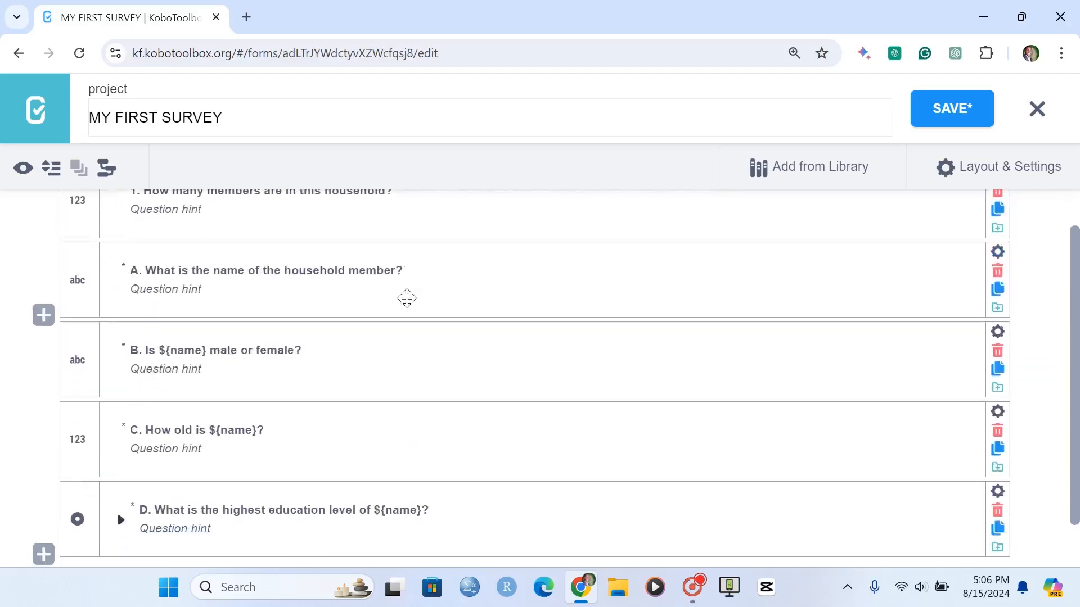
scroll(406, 298, up, 1)
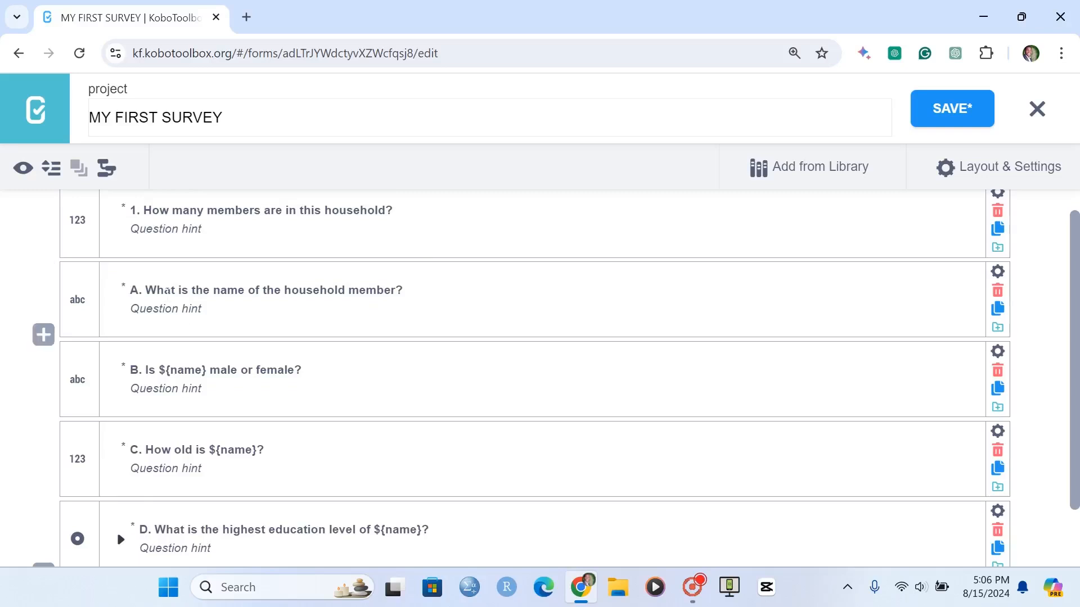
scroll(173, 270, down, 1)
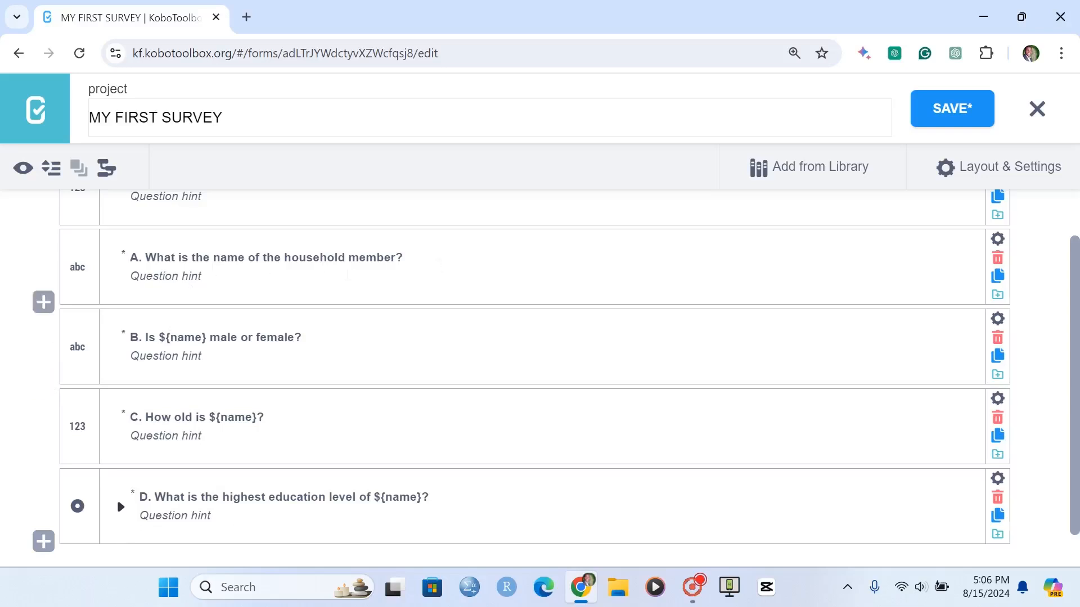
click(183, 273)
text(P)
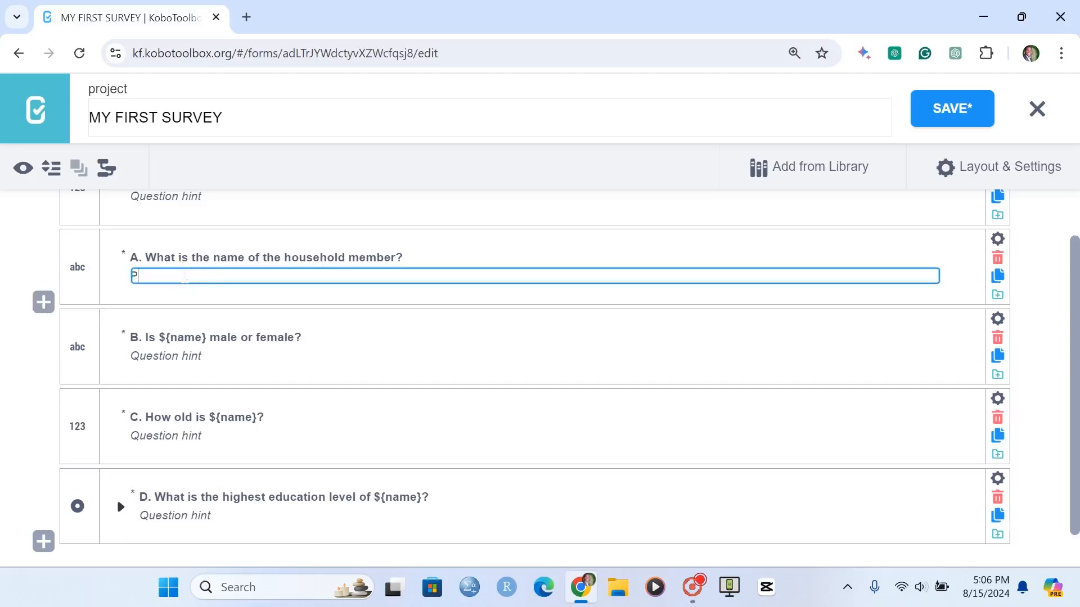
text(lease list then)
key(BackSpace)
text(names start)
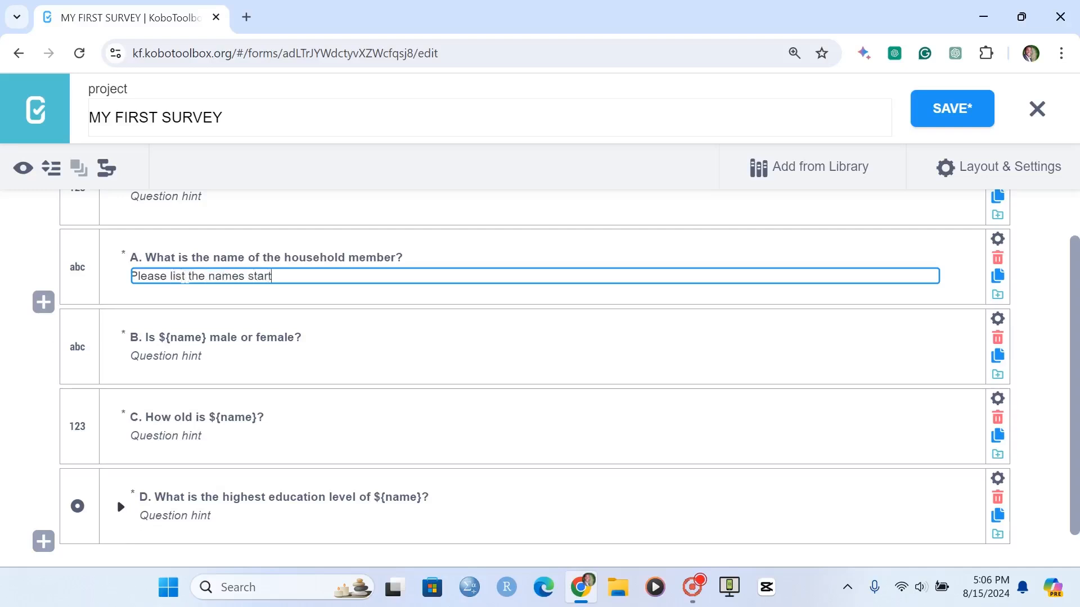
text(ing with the oldest to the you)
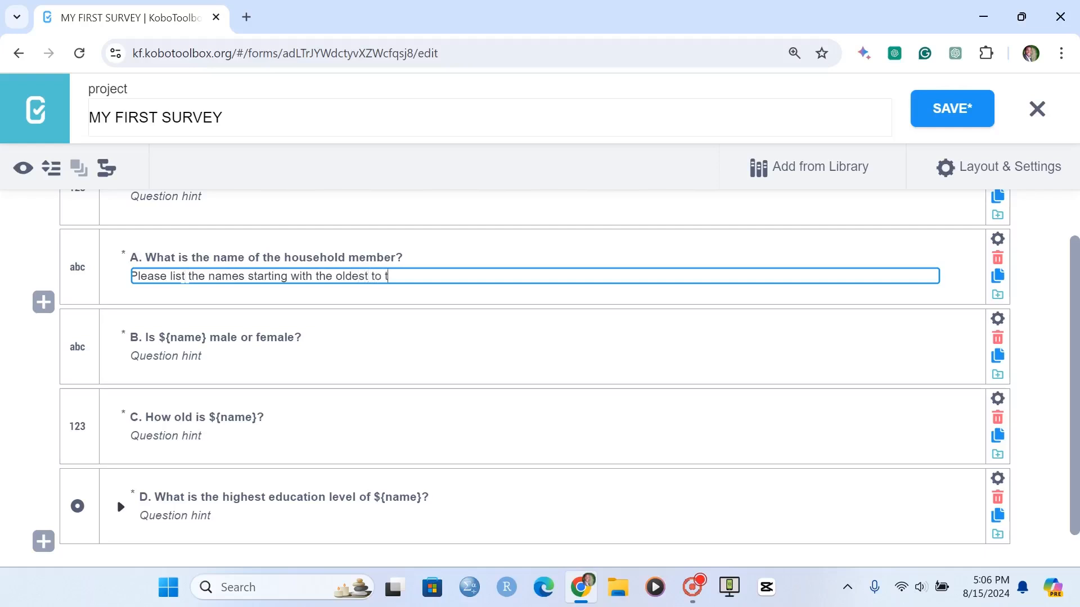
text(ngest)
key(Return)
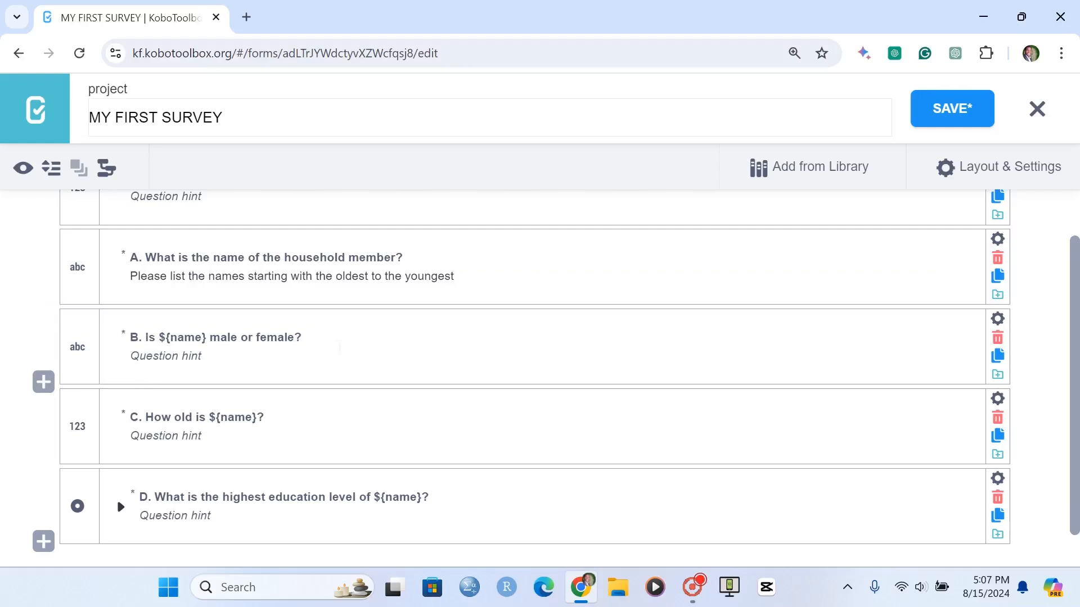
- Open the form preview and scroll through all the questions
scroll(340, 347, down, 1)
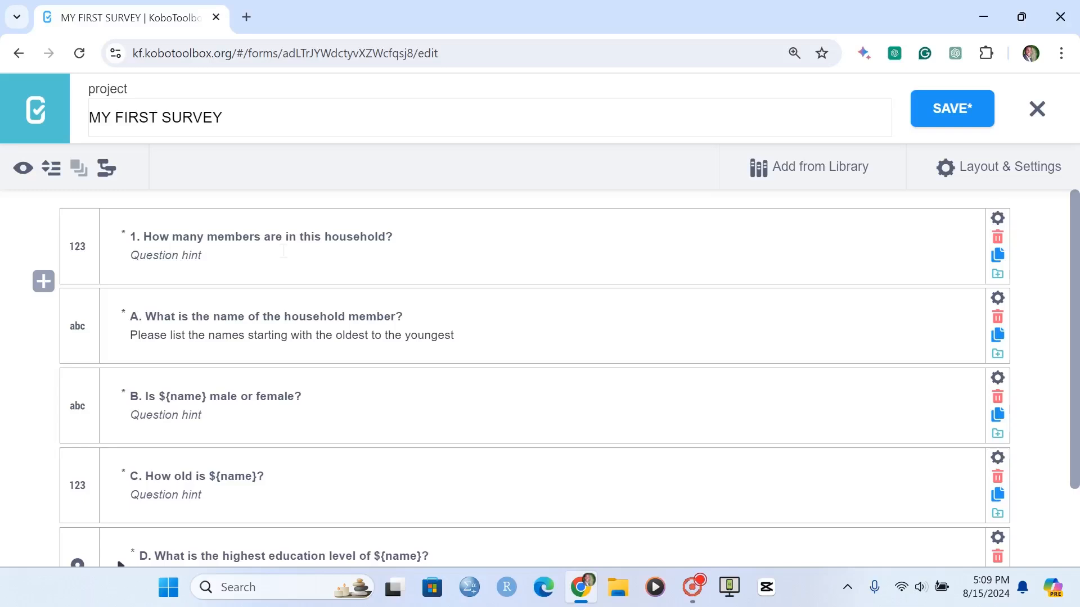
scroll(132, 236, down, 2)
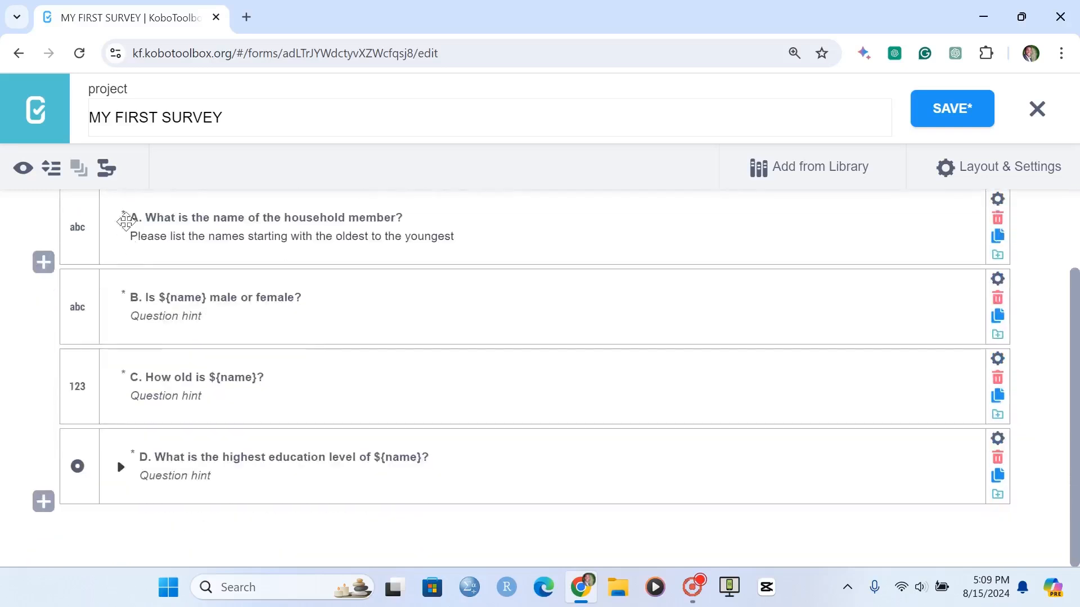
scroll(183, 352, up, 2)
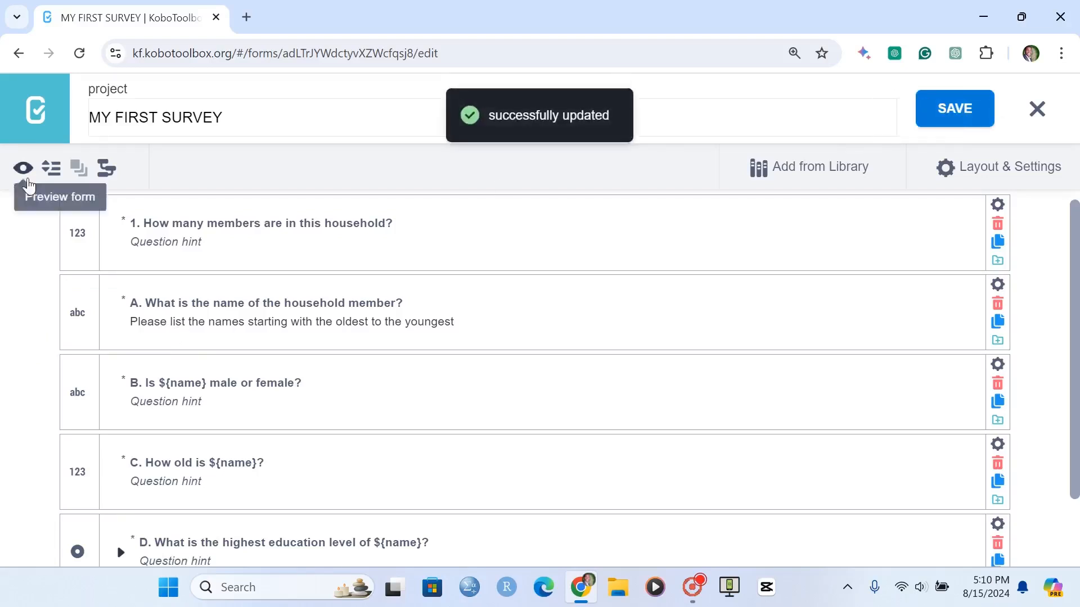
click(23, 168)
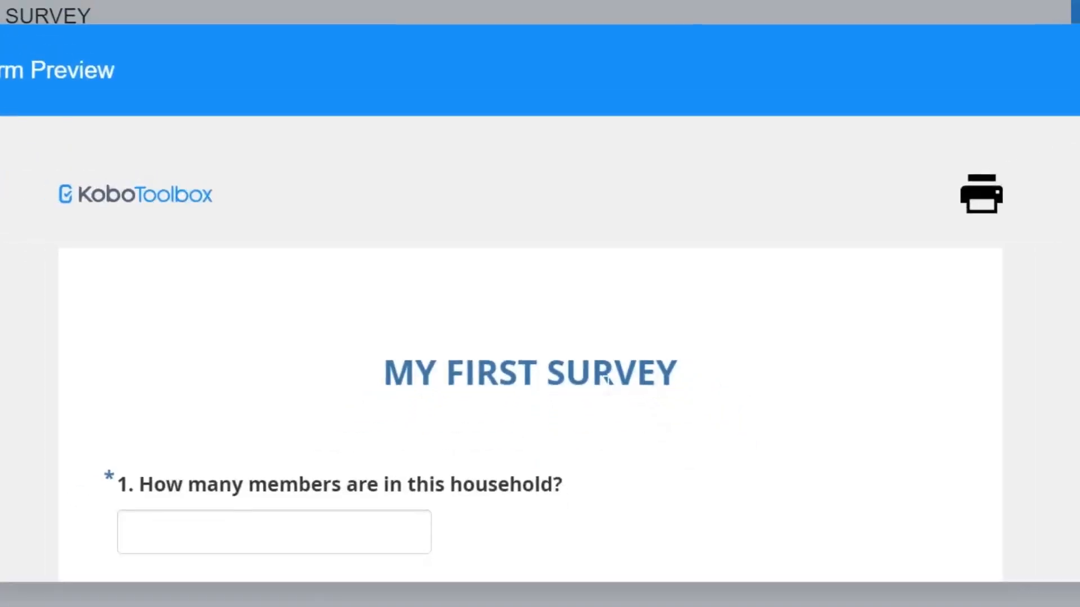
scroll(607, 379, down, 13)
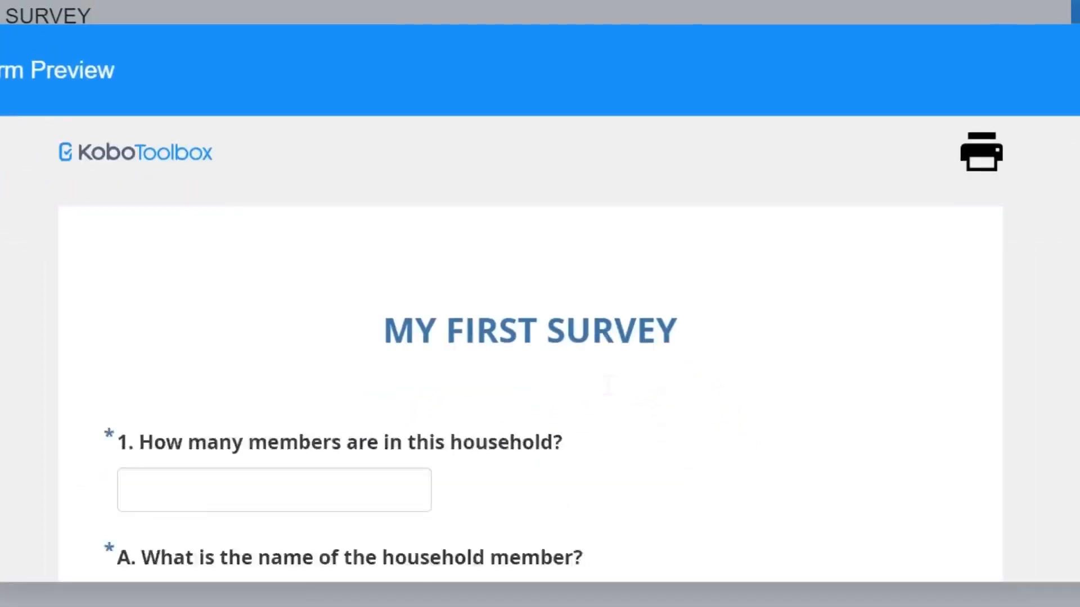
scroll(608, 385, down, 2)
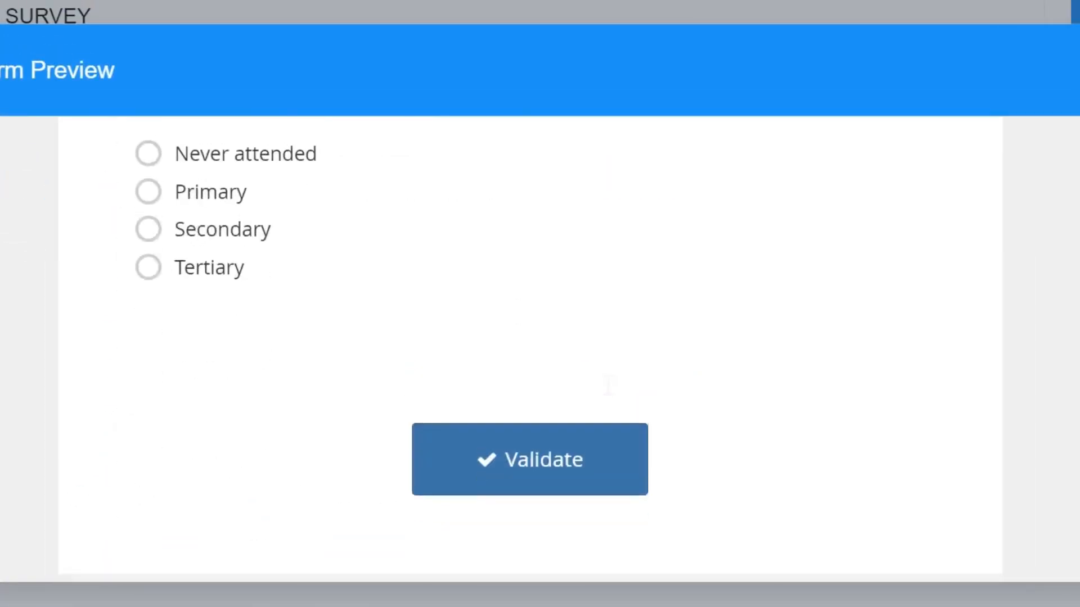
scroll(608, 385, up, 15)
scroll(607, 383, down, 3)
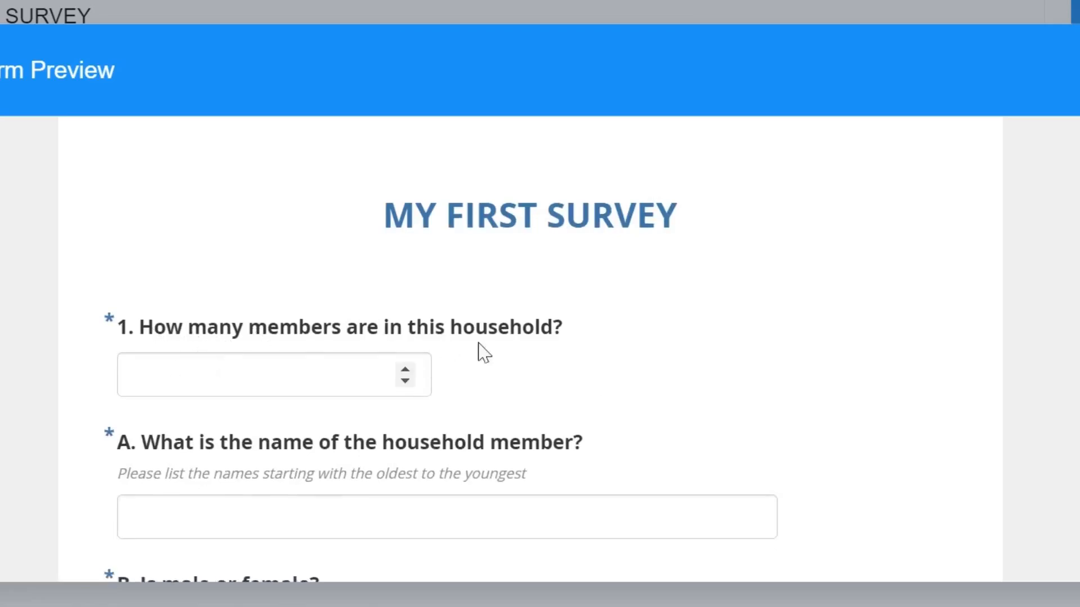
- Test the preview by entering 5 for the household members question and reviewing the remaining questions
click(207, 383)
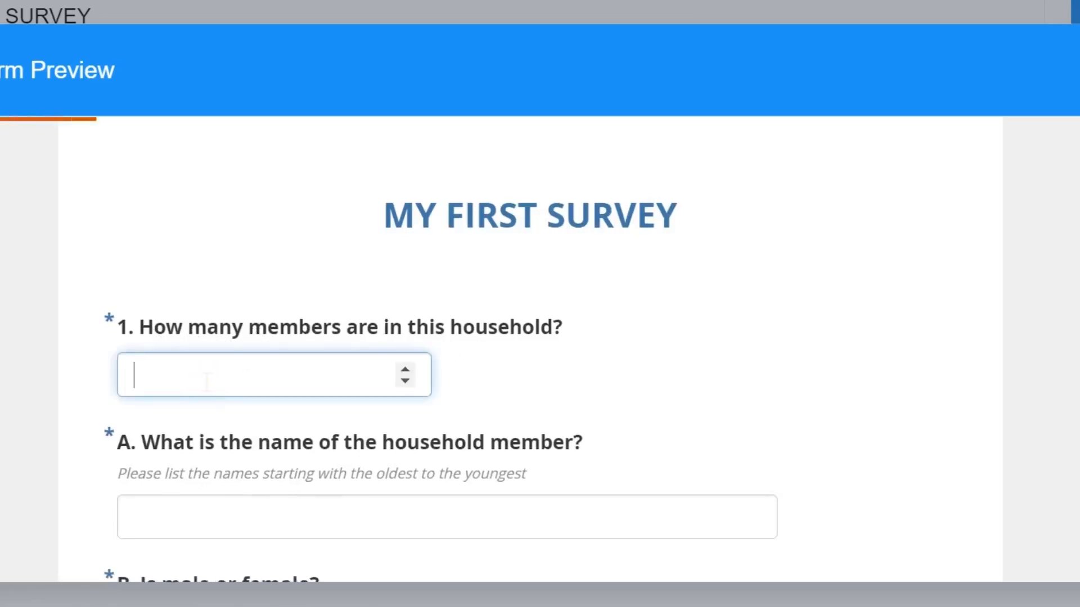
text(5)
scroll(208, 382, down, 9)
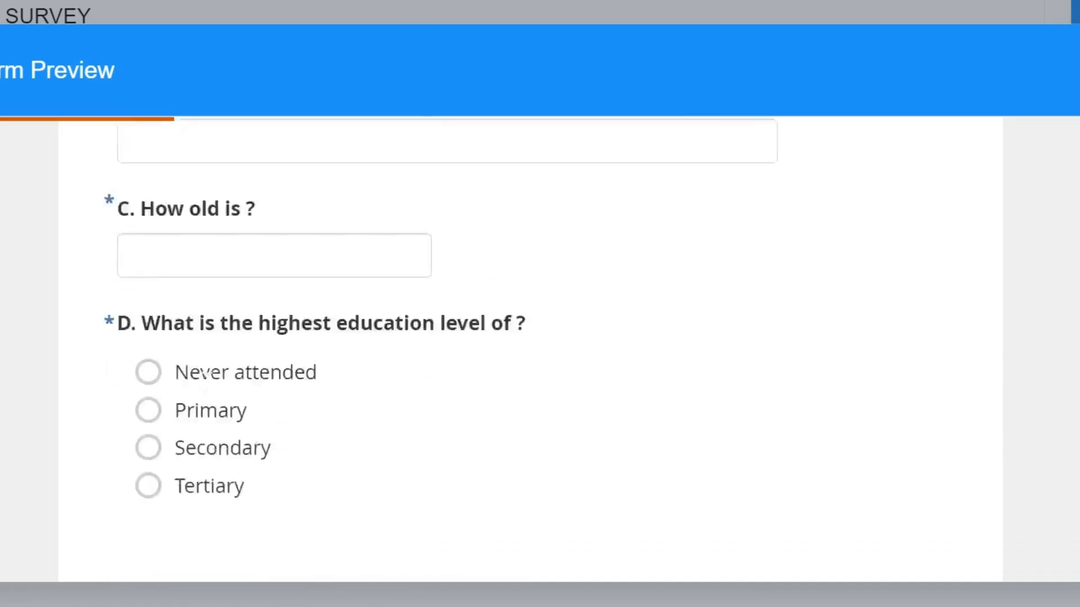
scroll(614, 280, up, 8)
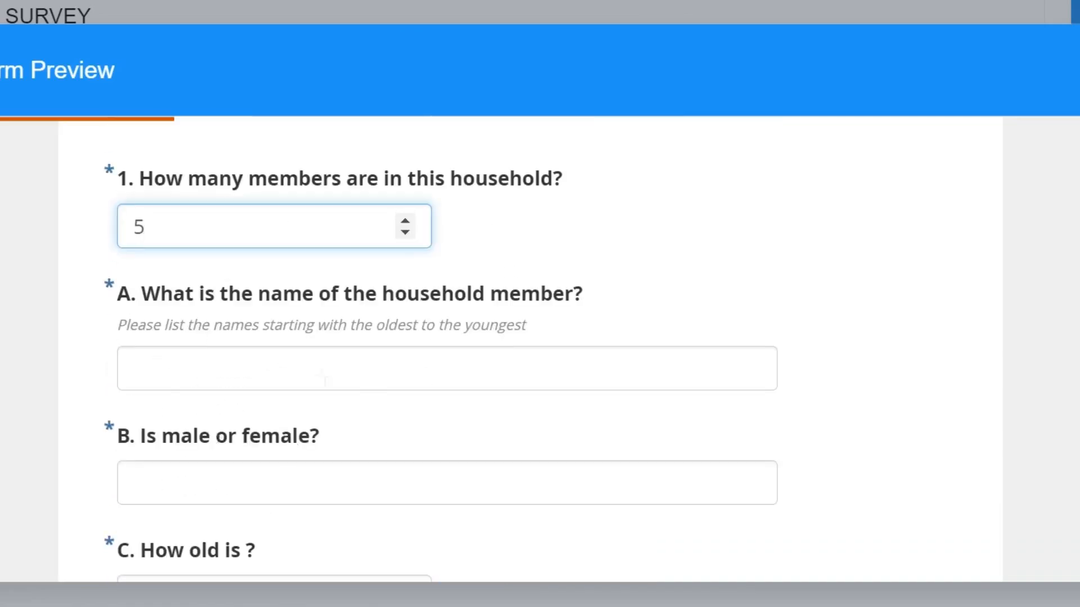
scroll(302, 482, down, 6)
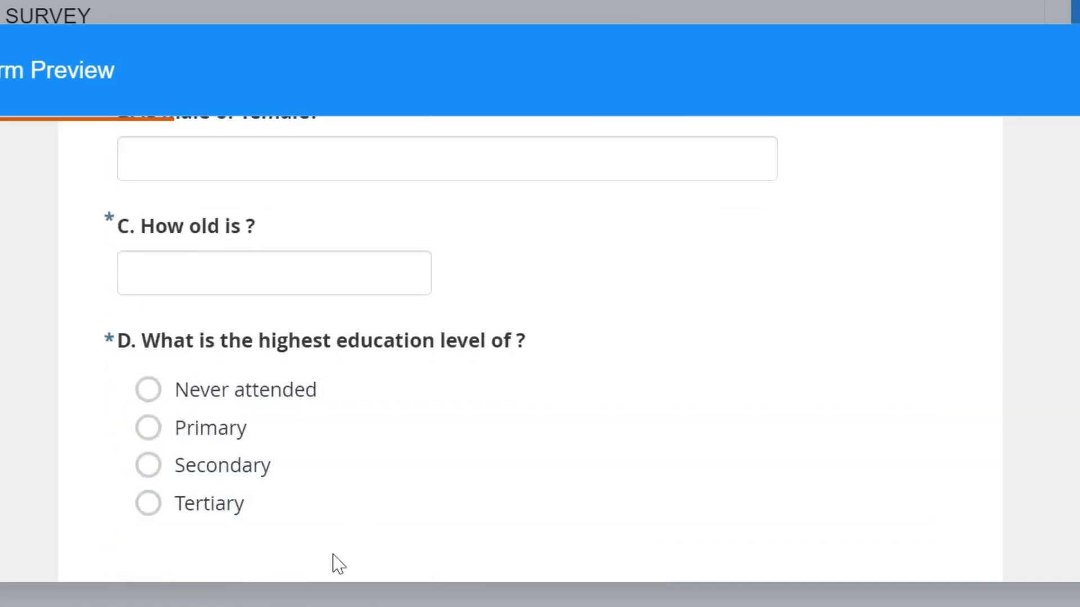
scroll(305, 562, down, 4)
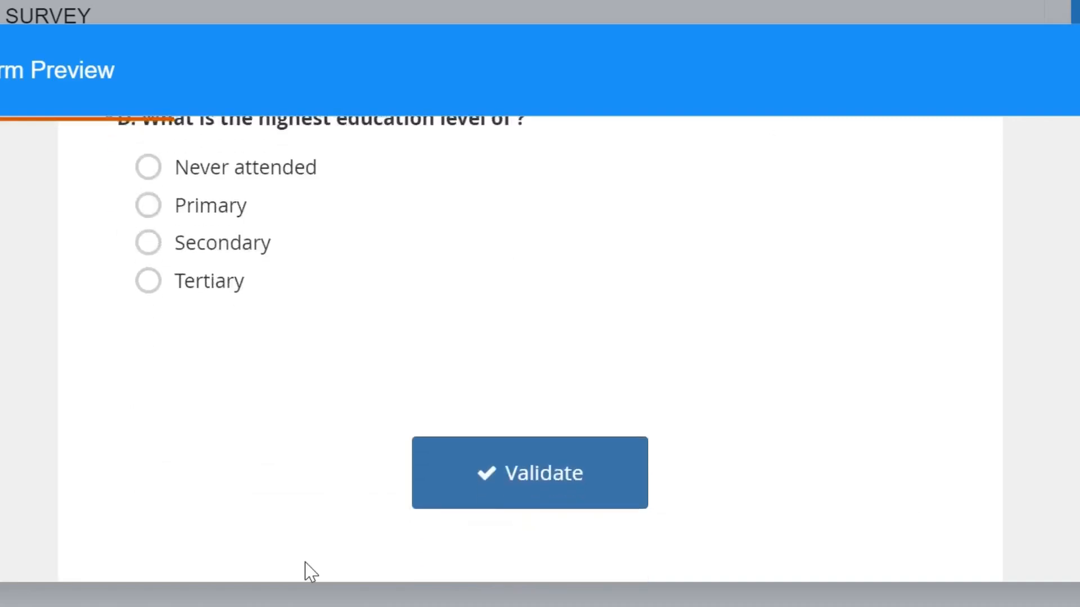
scroll(304, 562, up, 7)
scroll(728, 386, up, 8)
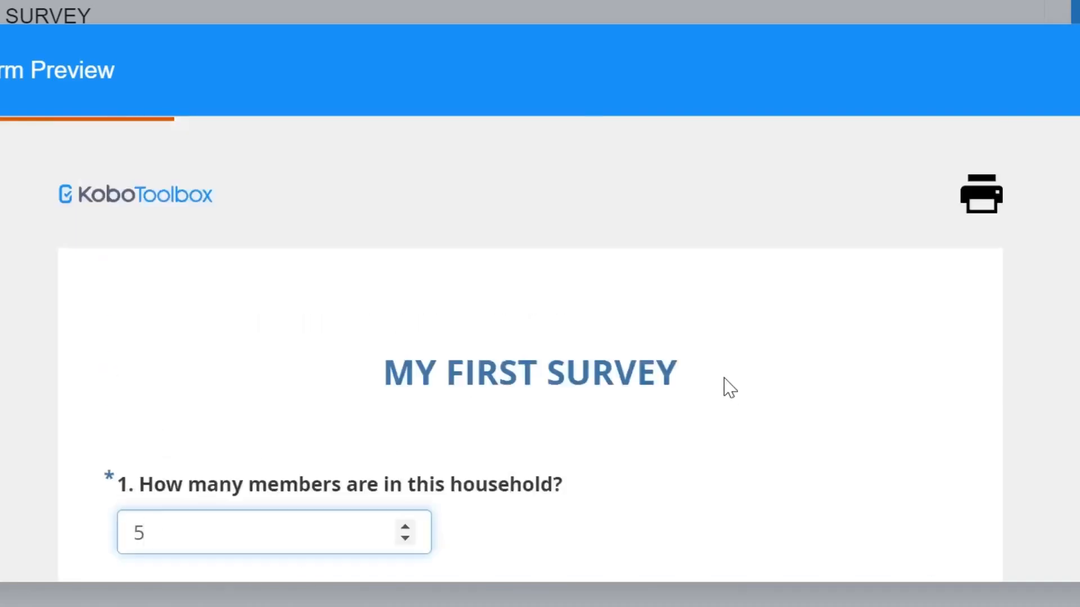
scroll(728, 387, down, 3)
scroll(617, 355, down, 12)
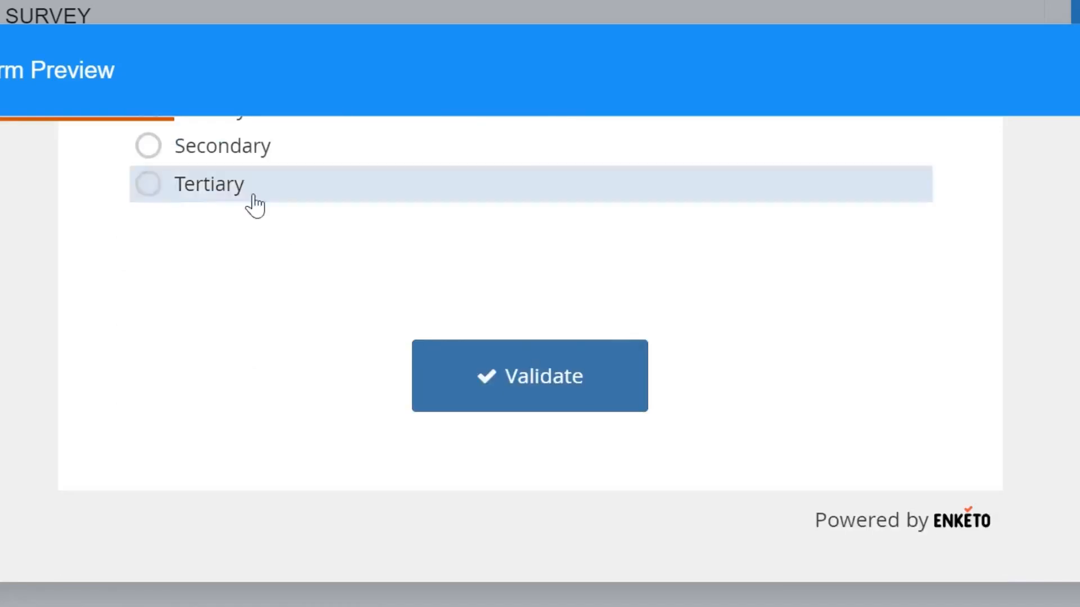
scroll(306, 309, up, 7)
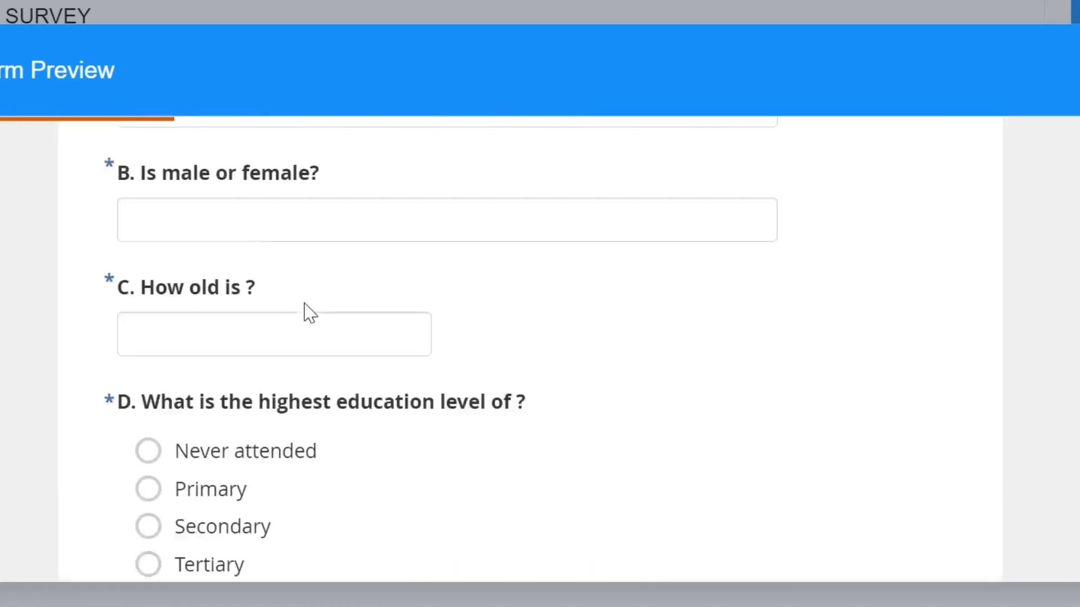
scroll(306, 309, up, 3)
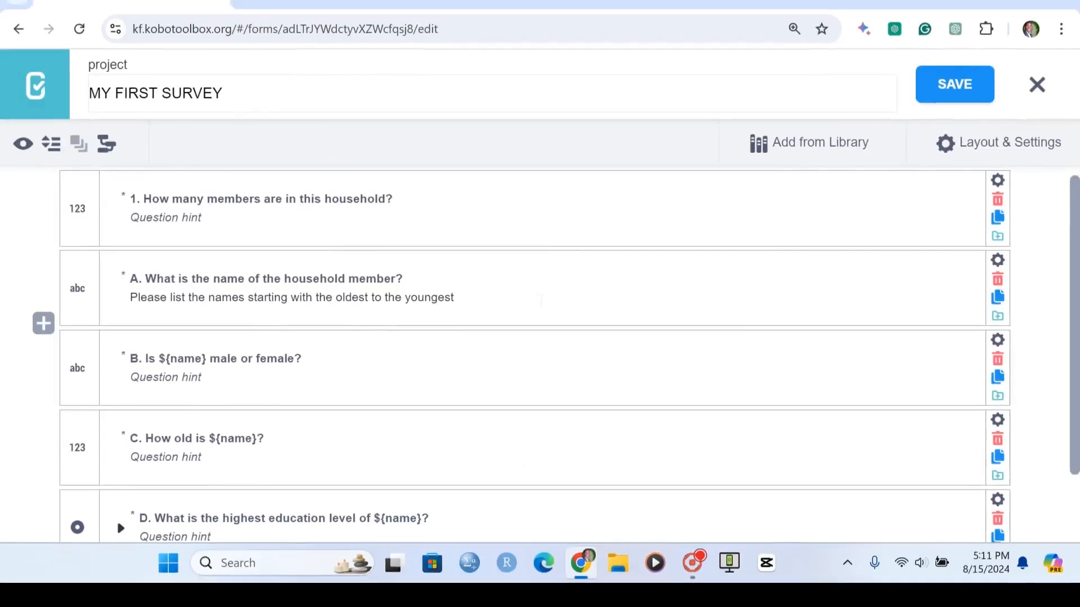
scroll(117, 518, down, 2)
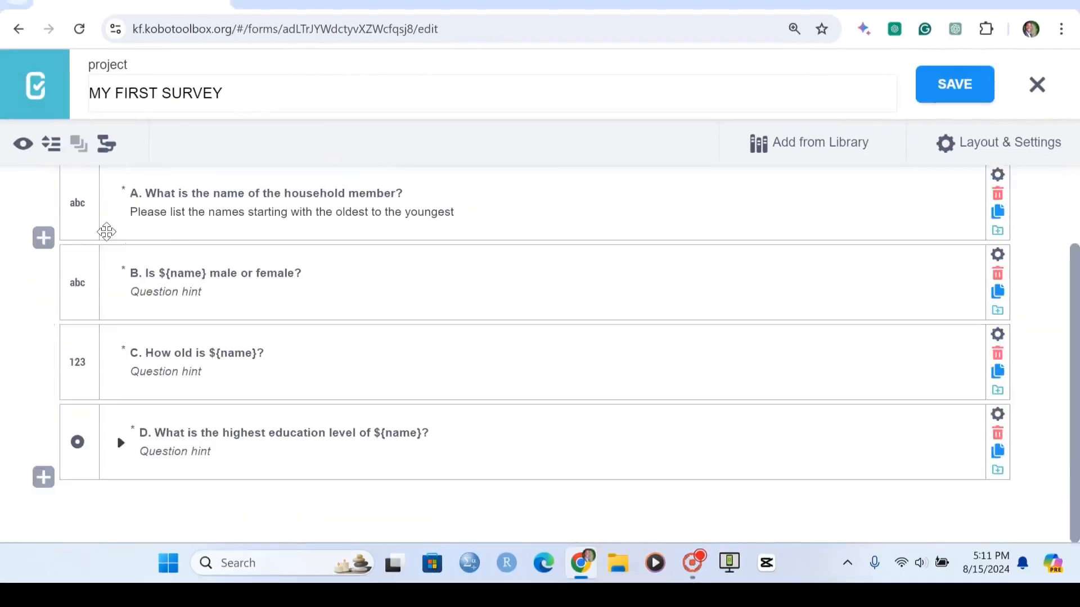
- Select questions A, B, C and D together and group them into one question group
click(86, 217)
click(84, 270)
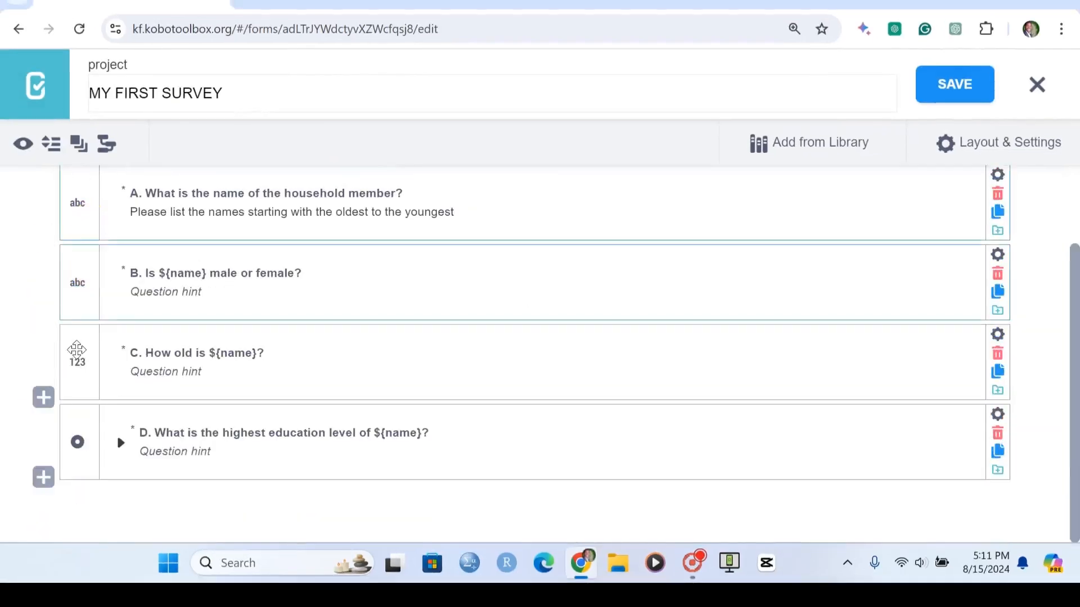
click(77, 350)
click(79, 444)
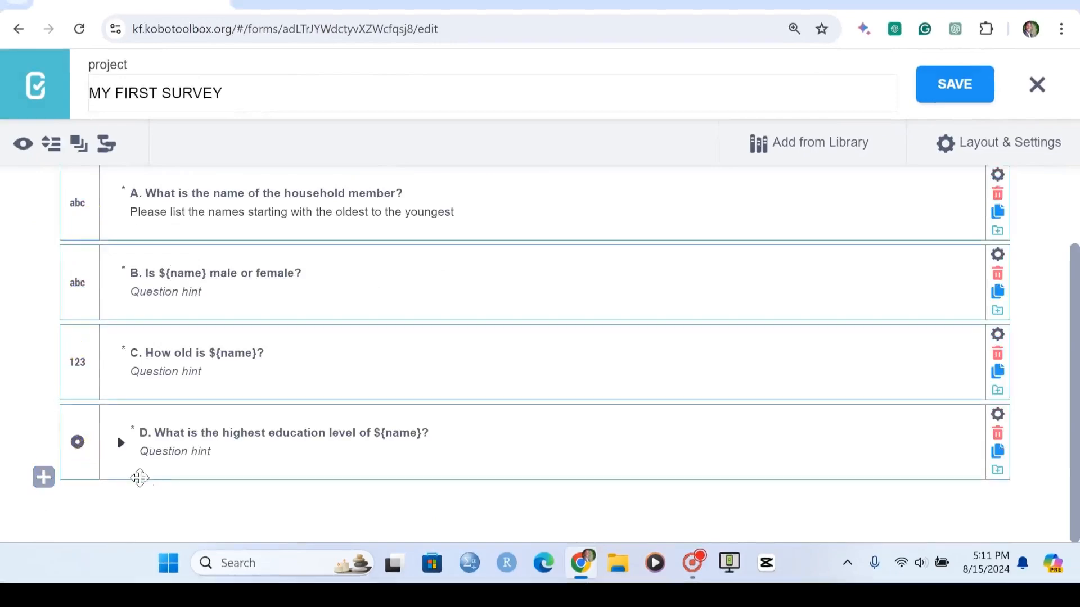
click(79, 145)
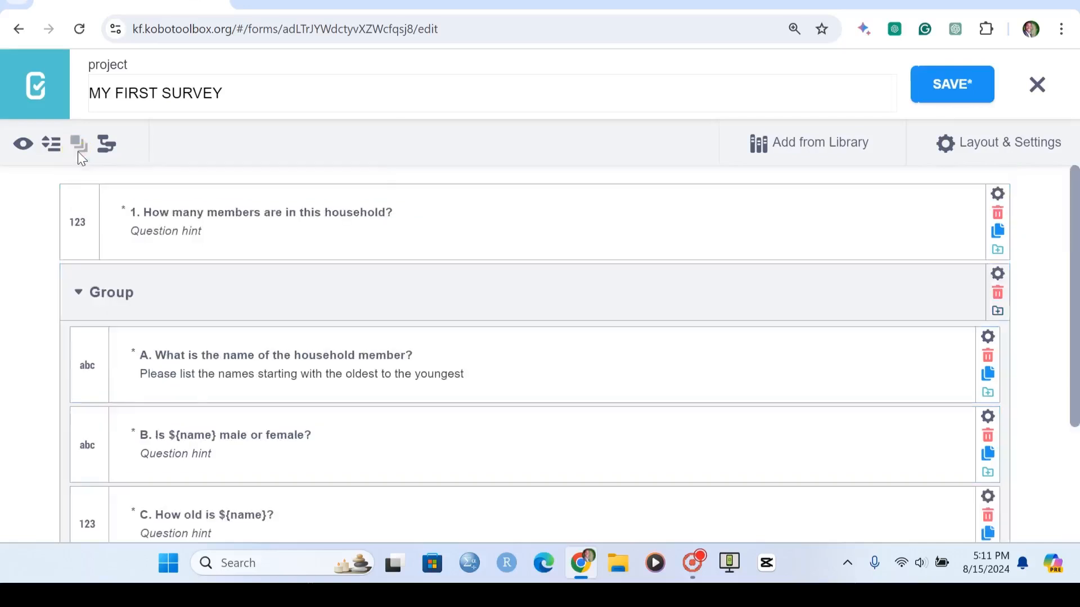
- Collapse the new group and rename it HOUSEHOLD MEMBERS INFORMATION
click(77, 292)
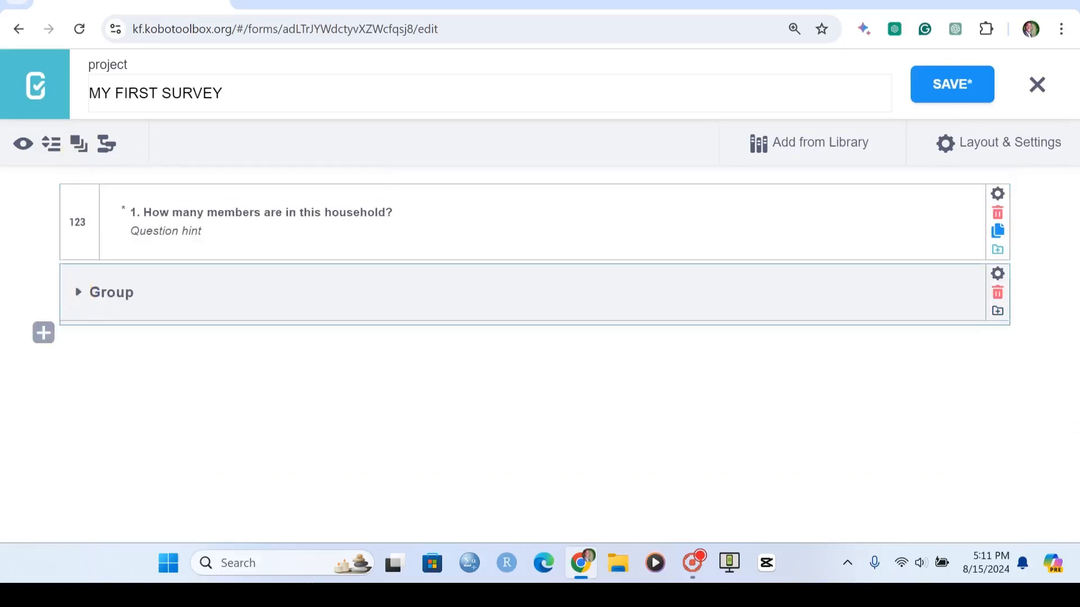
click(112, 292)
text(HOU)
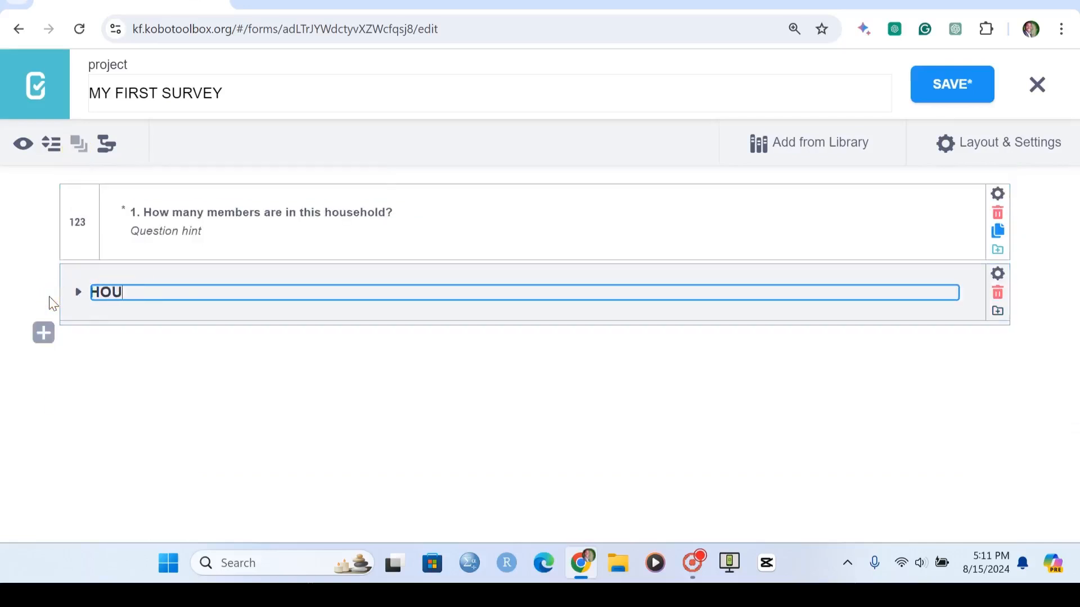
text(SEHOLD MEMBERS)
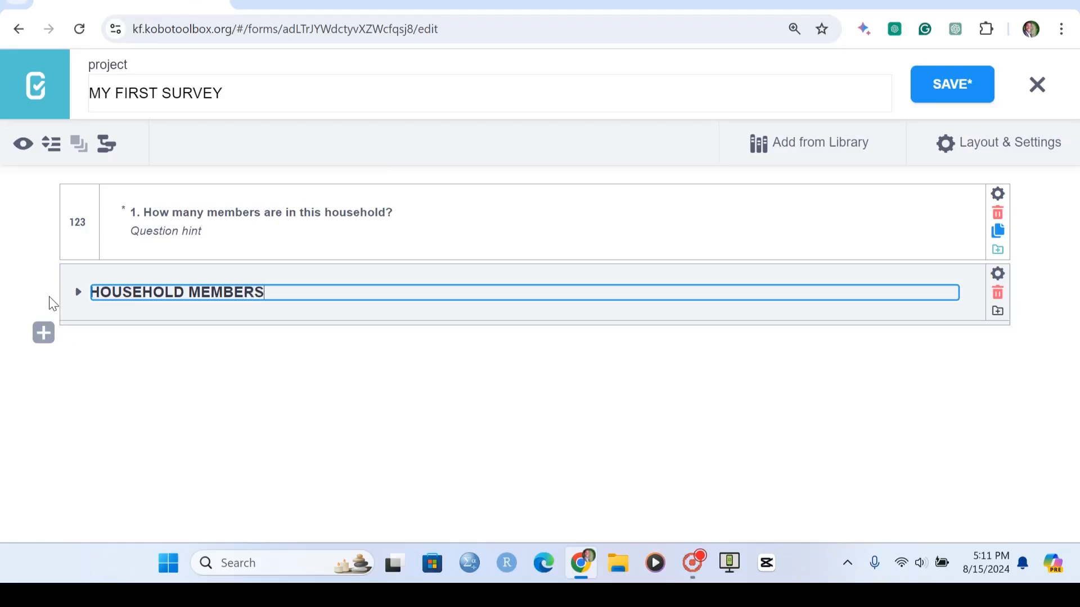
text(INFORMATI)
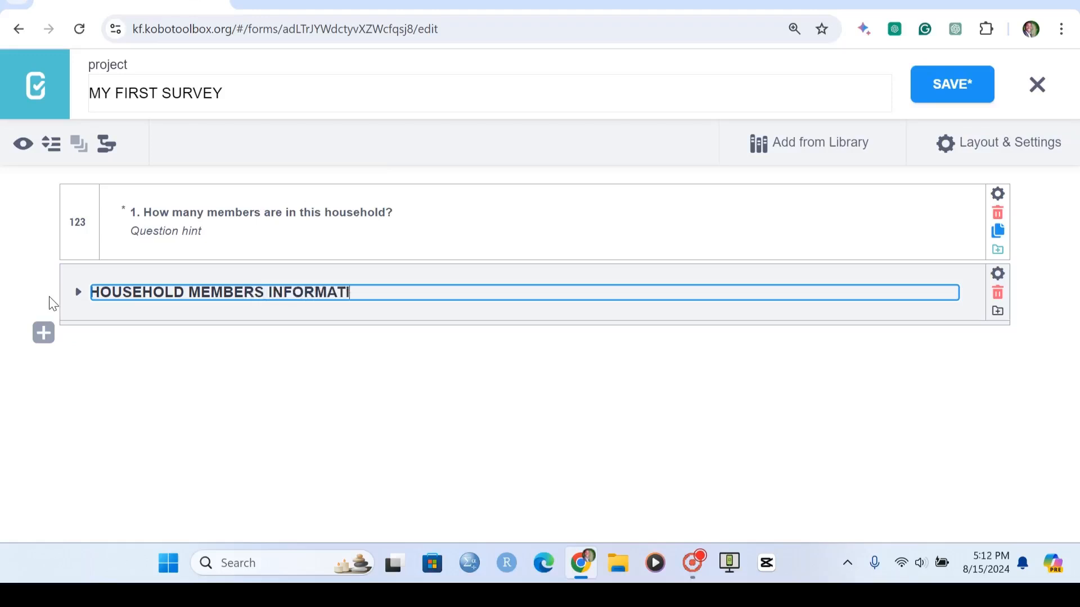
text(ON)
key(Return)
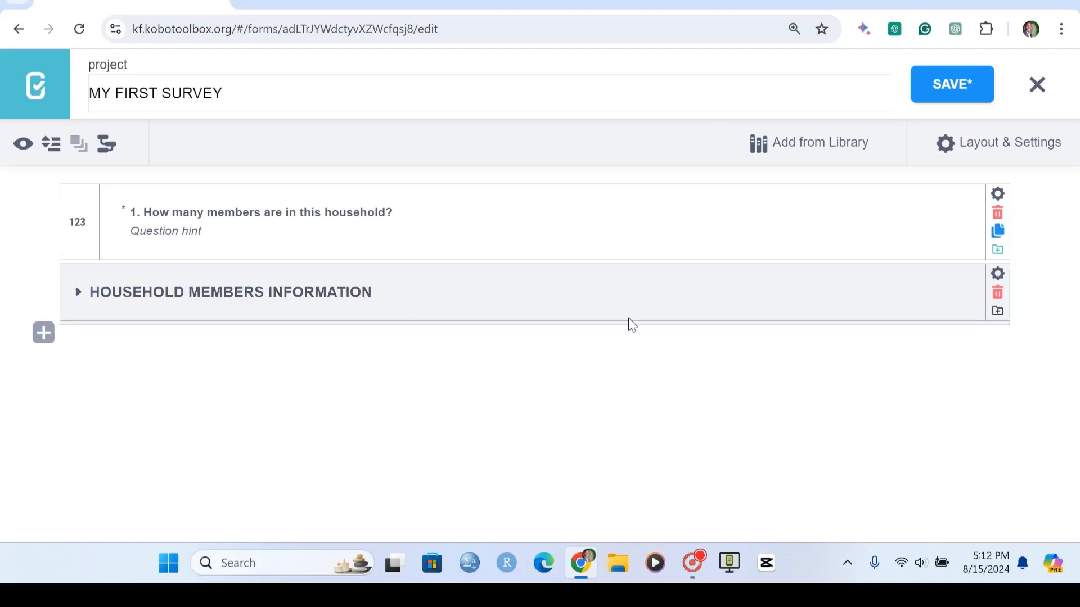
- Enable "Repeat this group if necessary" in the group's settings, then close the settings
click(998, 275)
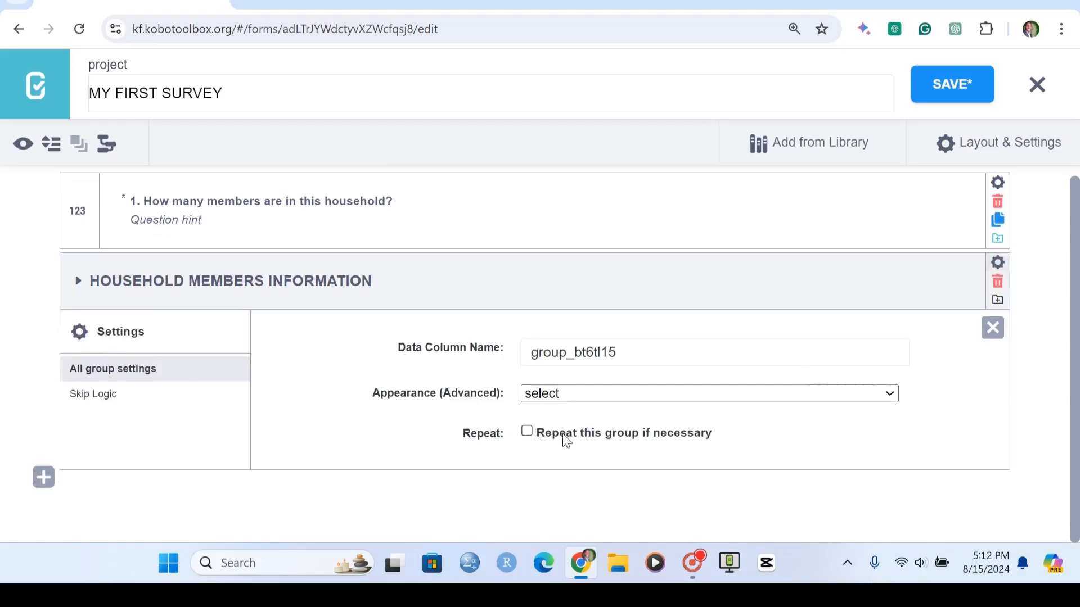
click(527, 433)
click(992, 328)
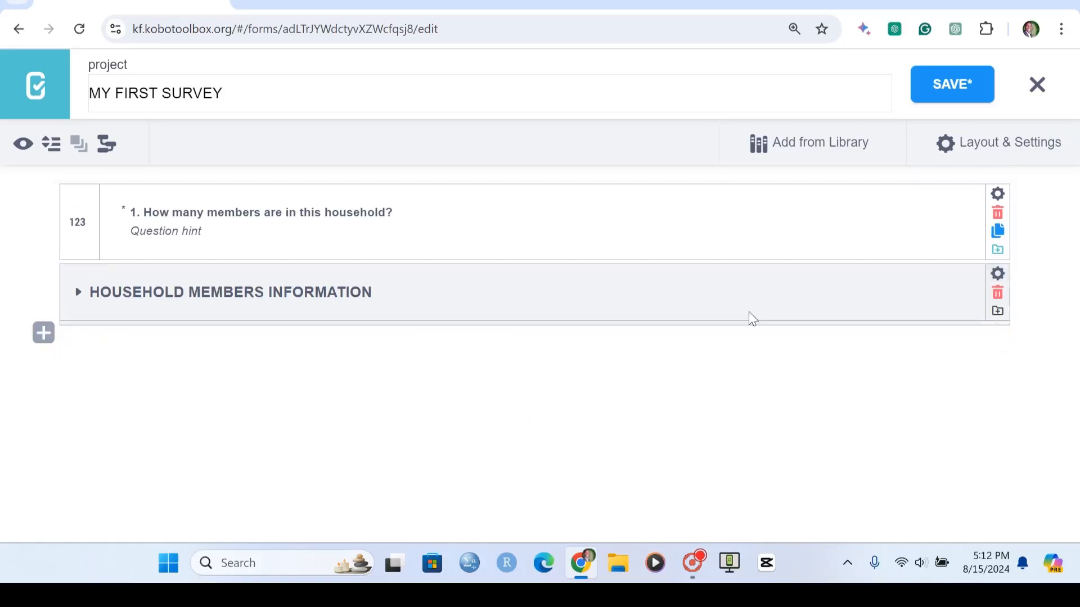
- Save the form and open its preview to review the repeating group
click(921, 90)
click(22, 143)
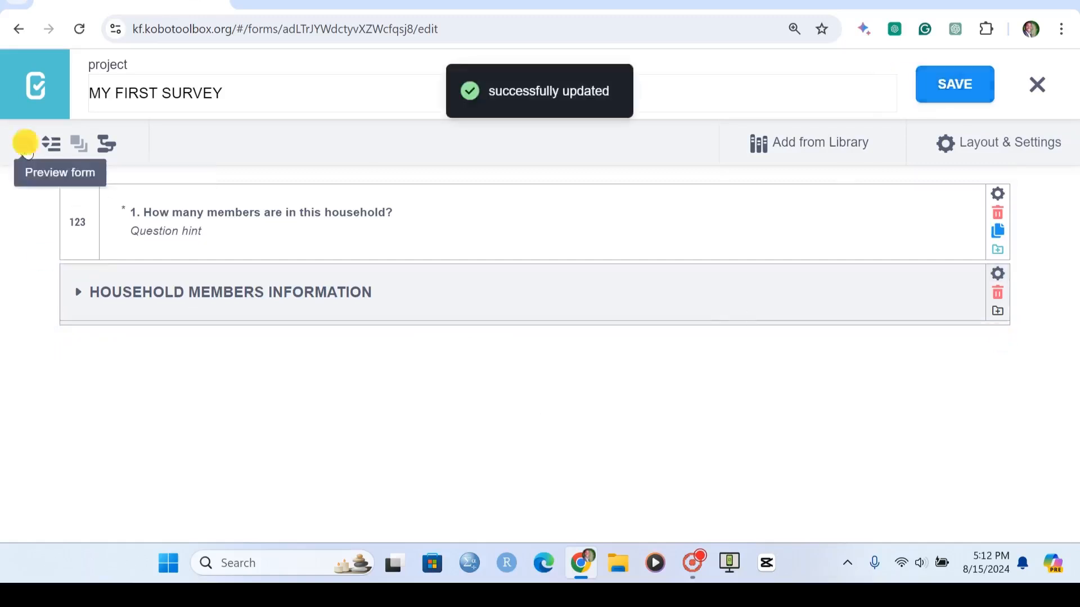
scroll(631, 440, down, 15)
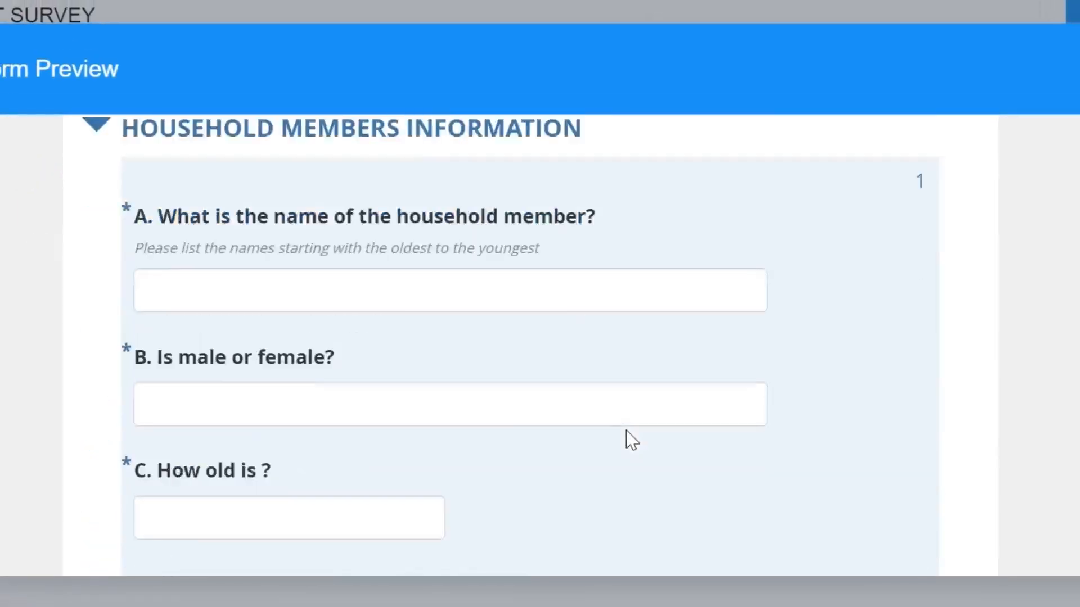
- Enter 2 as the number of household members in the form preview
scroll(685, 320, up, 4)
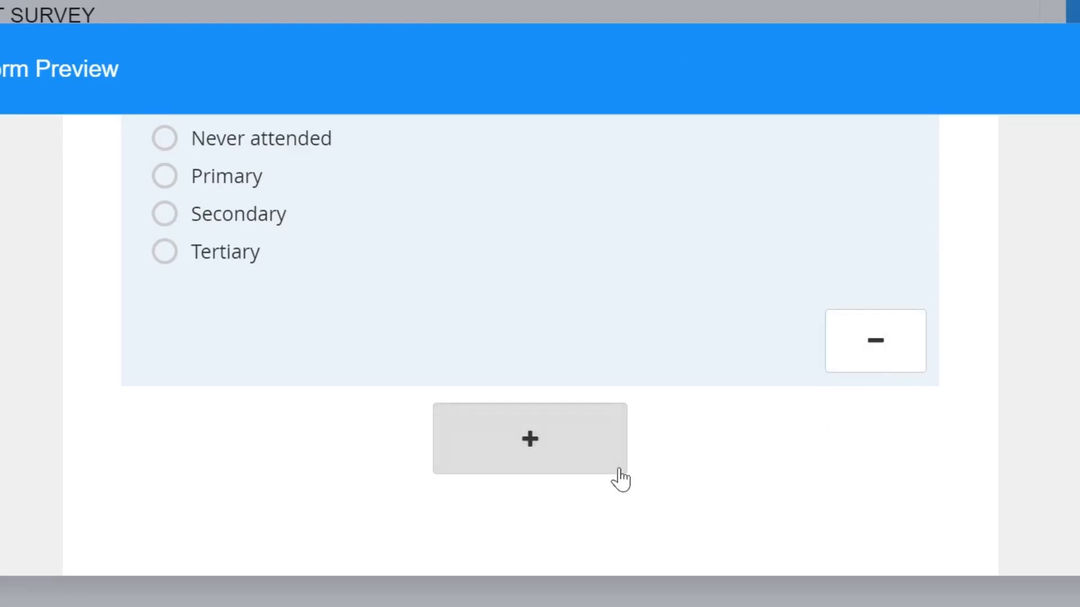
scroll(664, 349, up, 10)
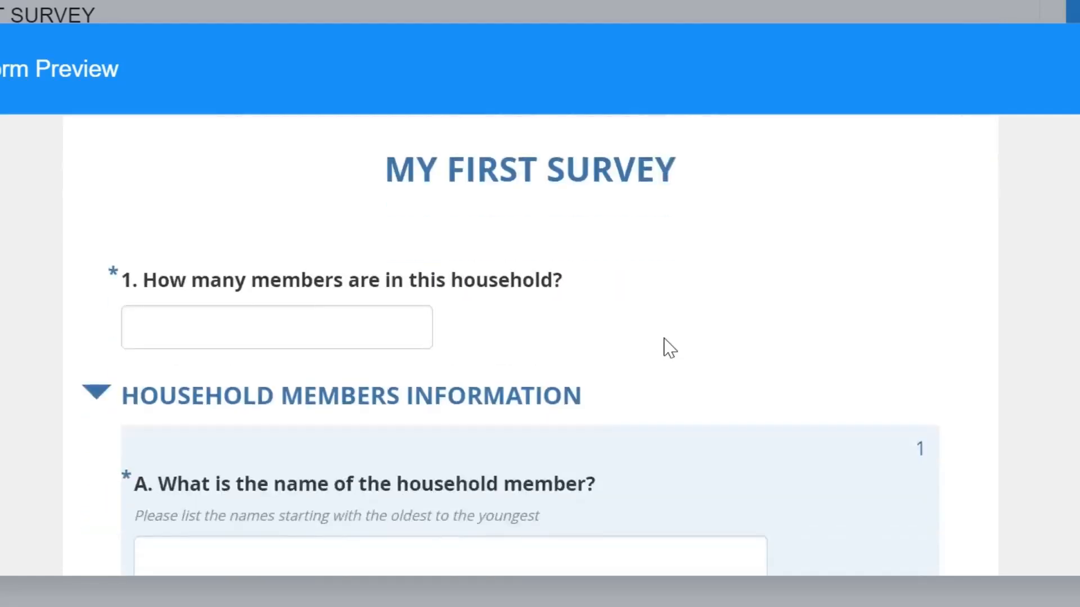
scroll(665, 348, down, 1)
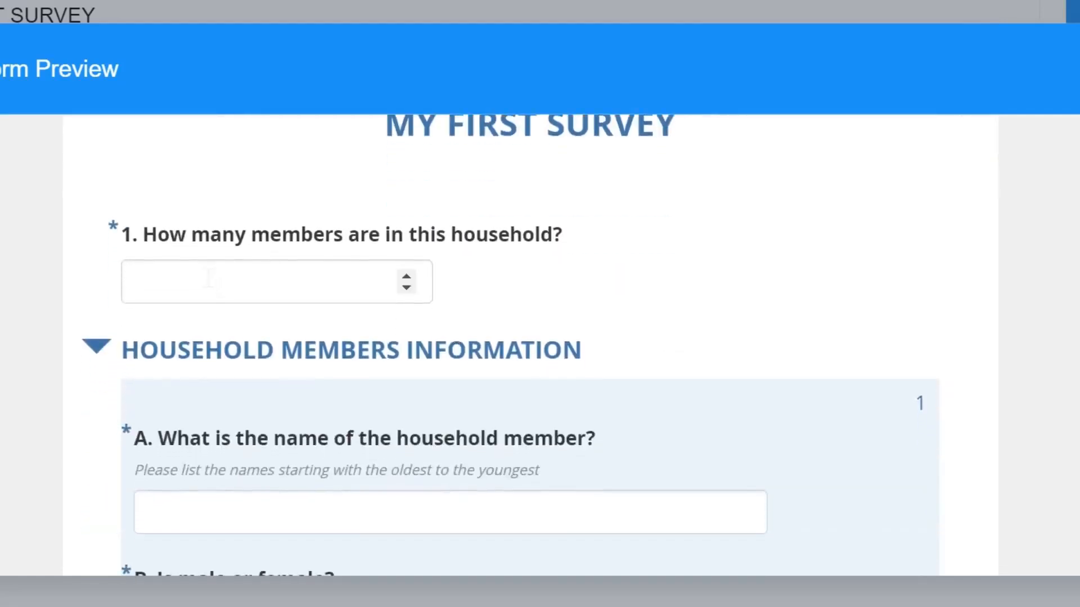
click(209, 277)
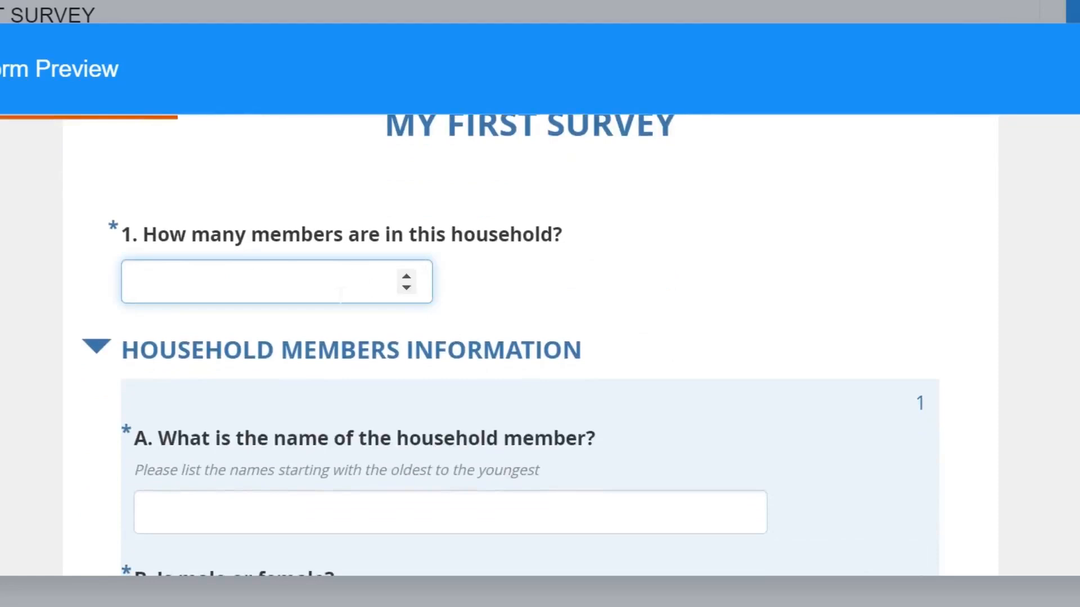
text(2)
key(Tab)
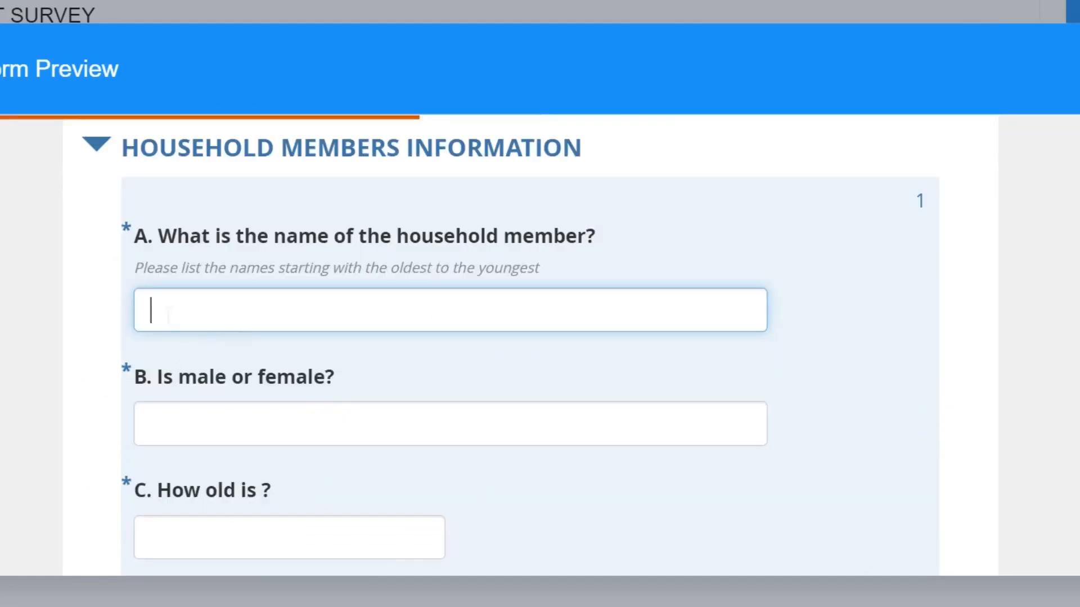
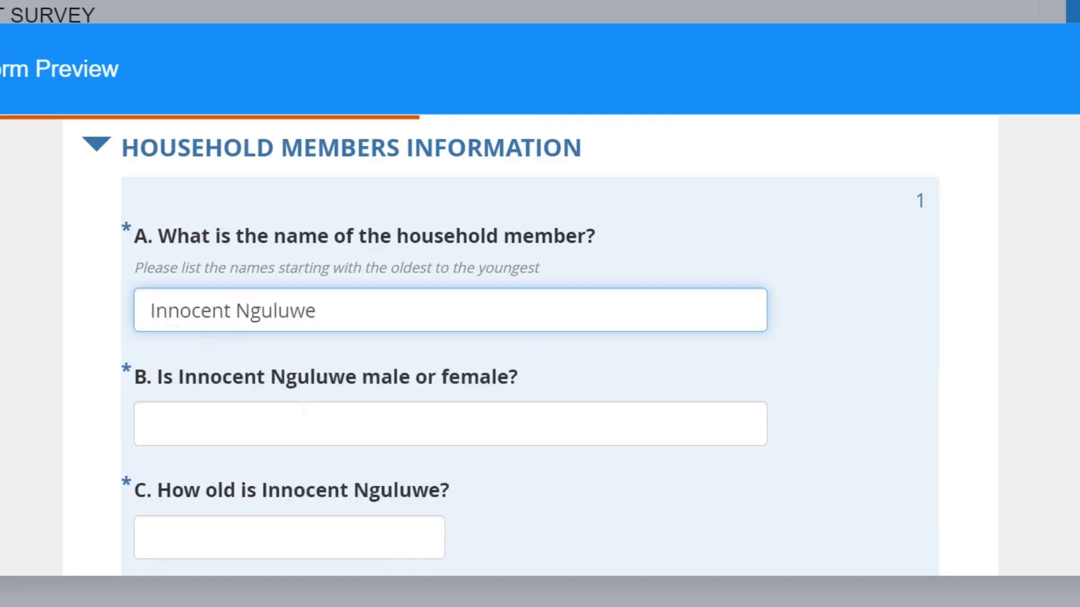
- Answer Male for the member's sex and 25 for the member's age
scroll(233, 412, down, 2)
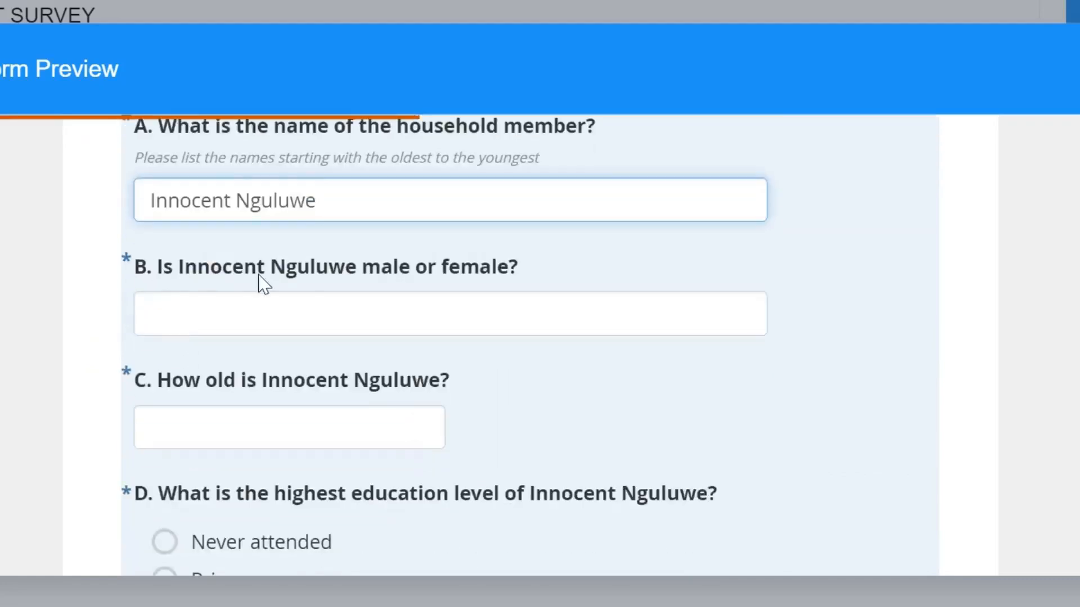
click(345, 324)
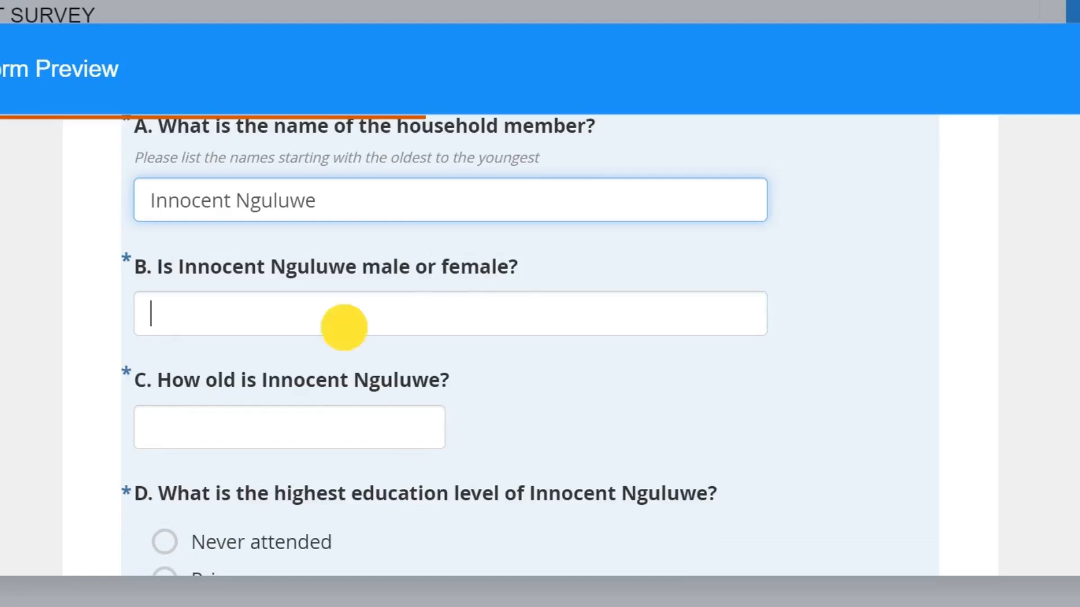
text(Male)
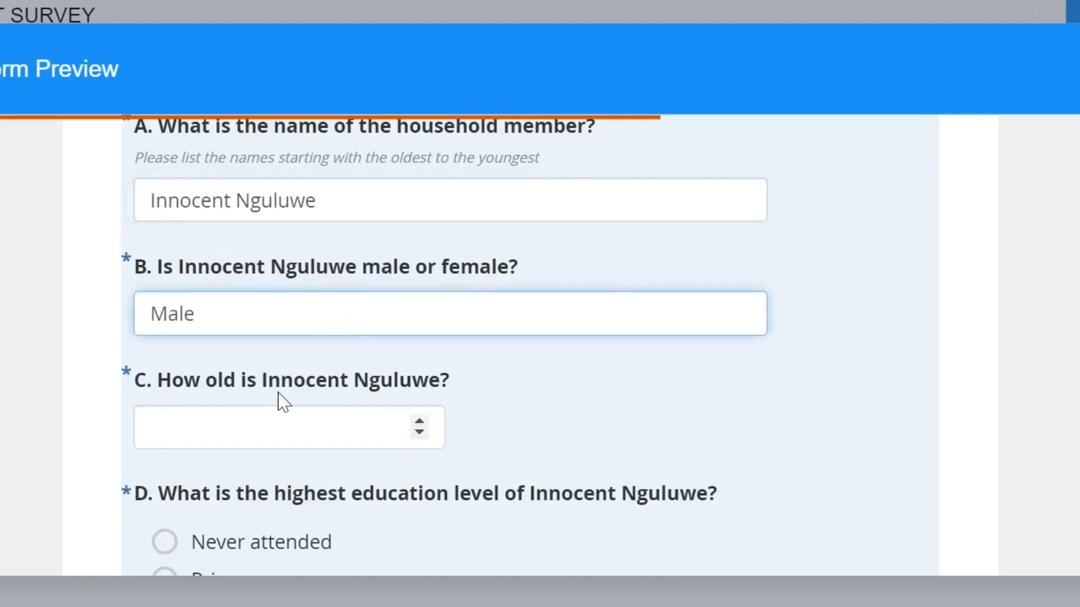
click(283, 411)
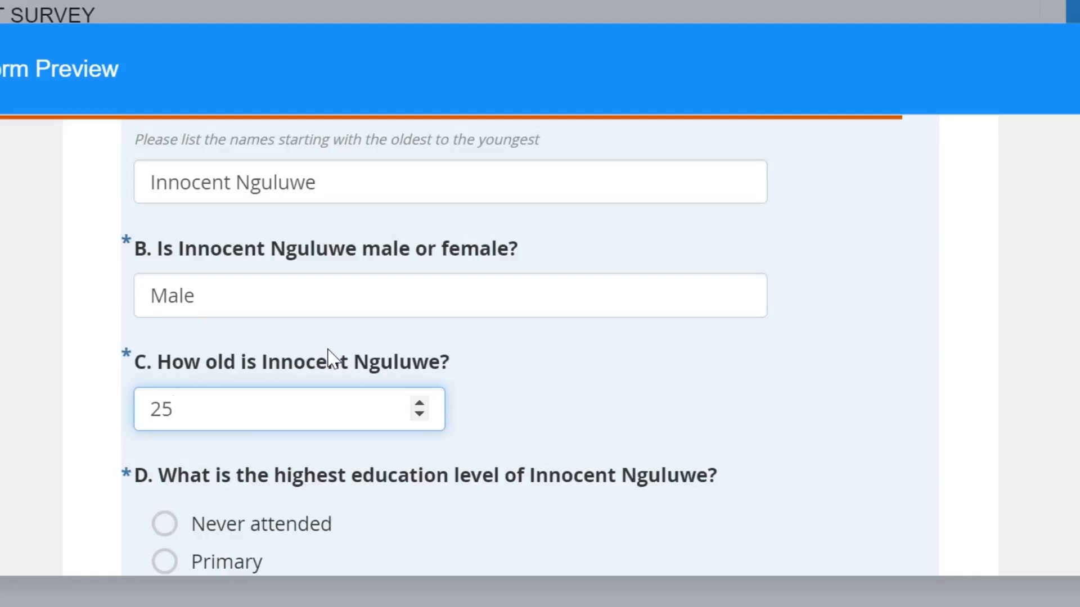
- Choose Secondary as the education level and add a second household member entry to the repeating group
scroll(332, 358, down, 3)
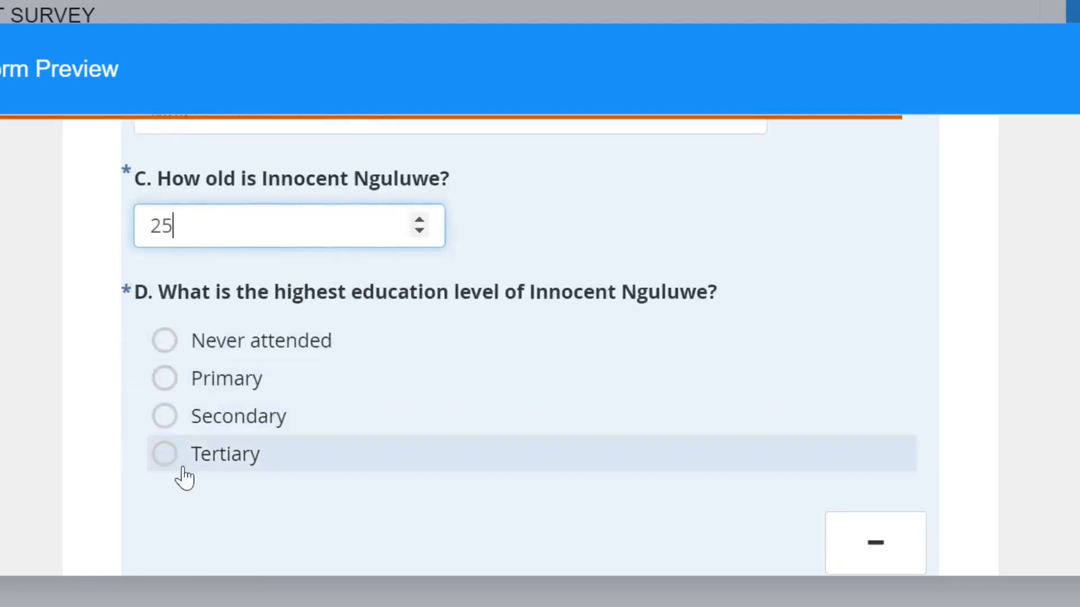
click(163, 418)
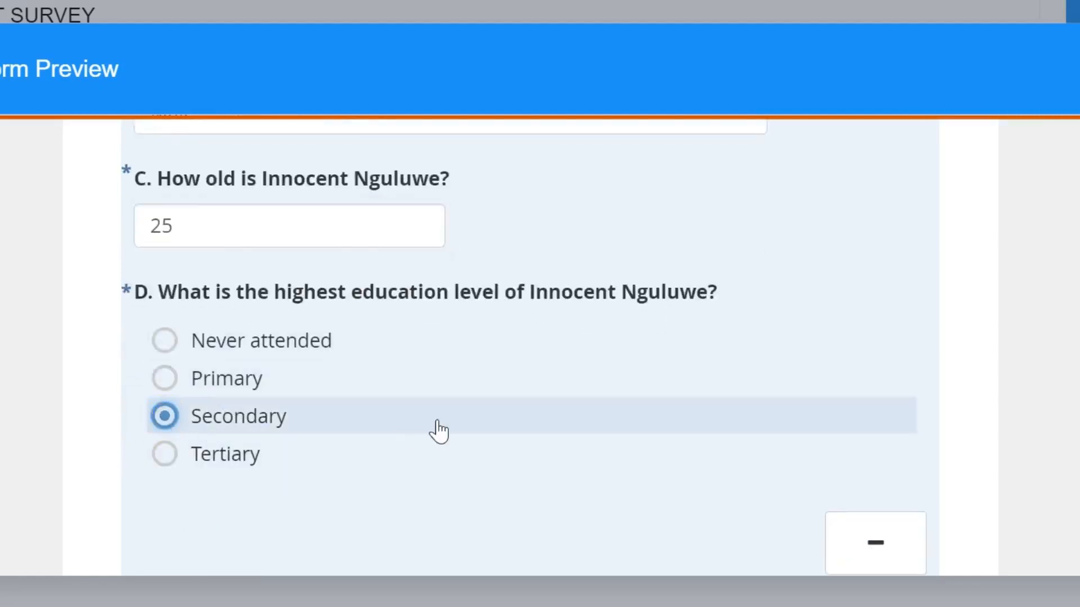
scroll(438, 430, down, 5)
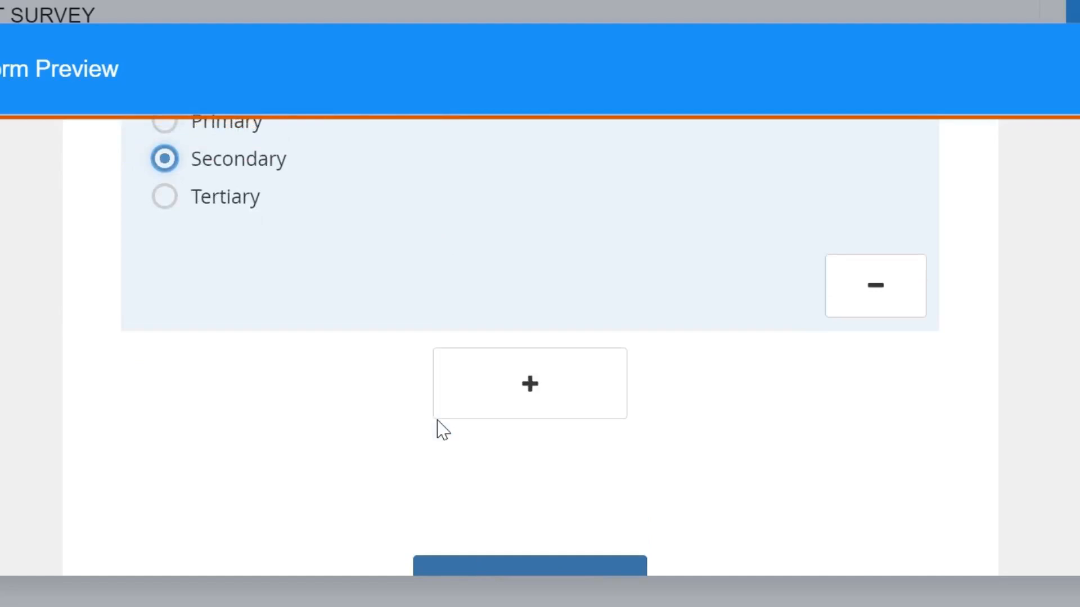
click(548, 397)
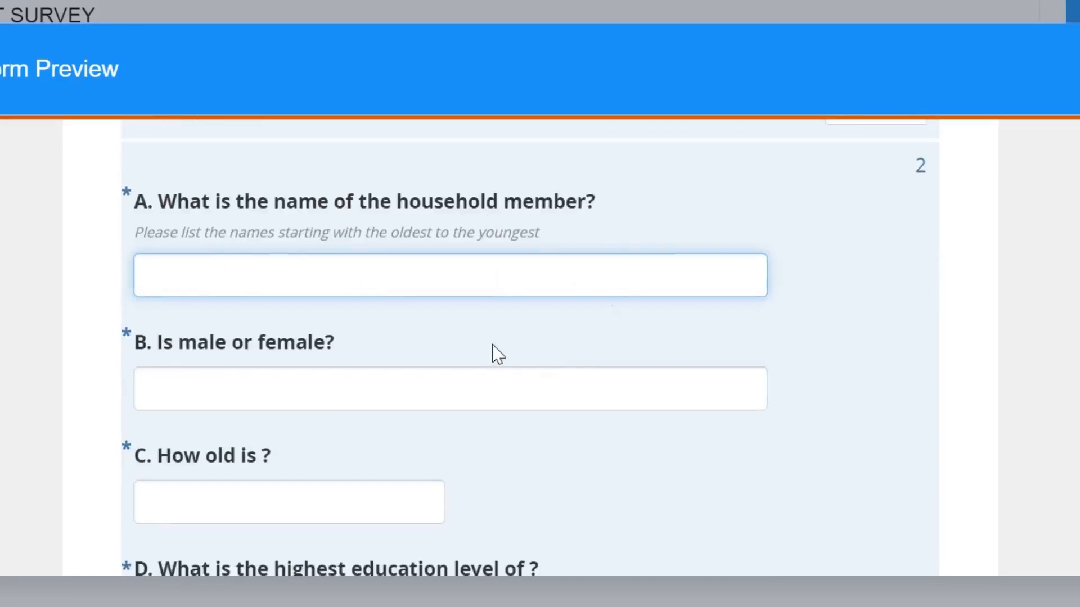
- Review the first and second member entries and add another household member entry
scroll(492, 354, up, 3)
scroll(492, 354, down, 1)
scroll(492, 354, up, 5)
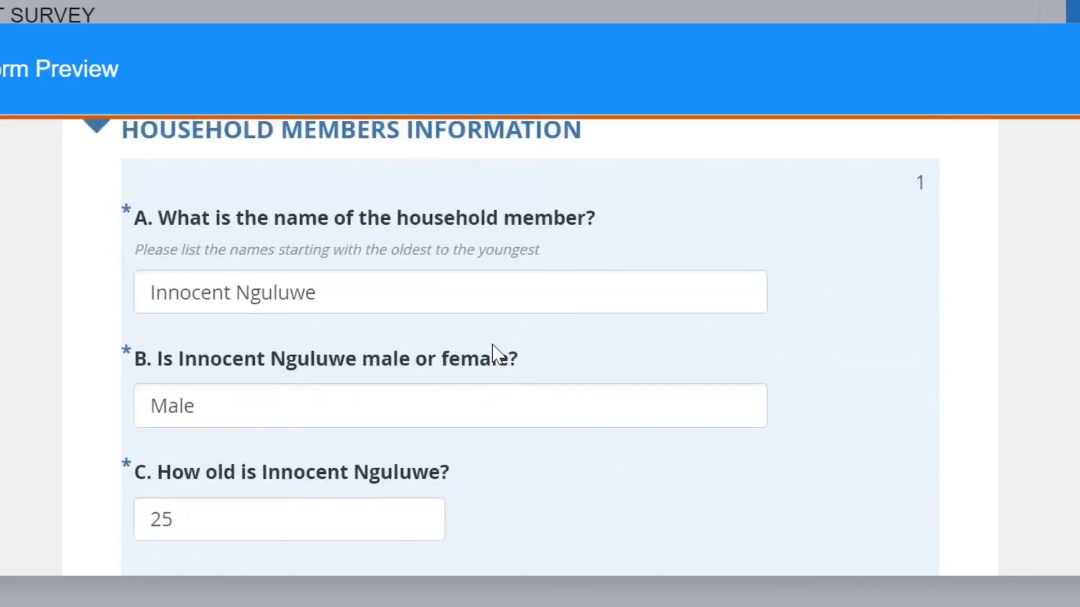
scroll(475, 350, down, 5)
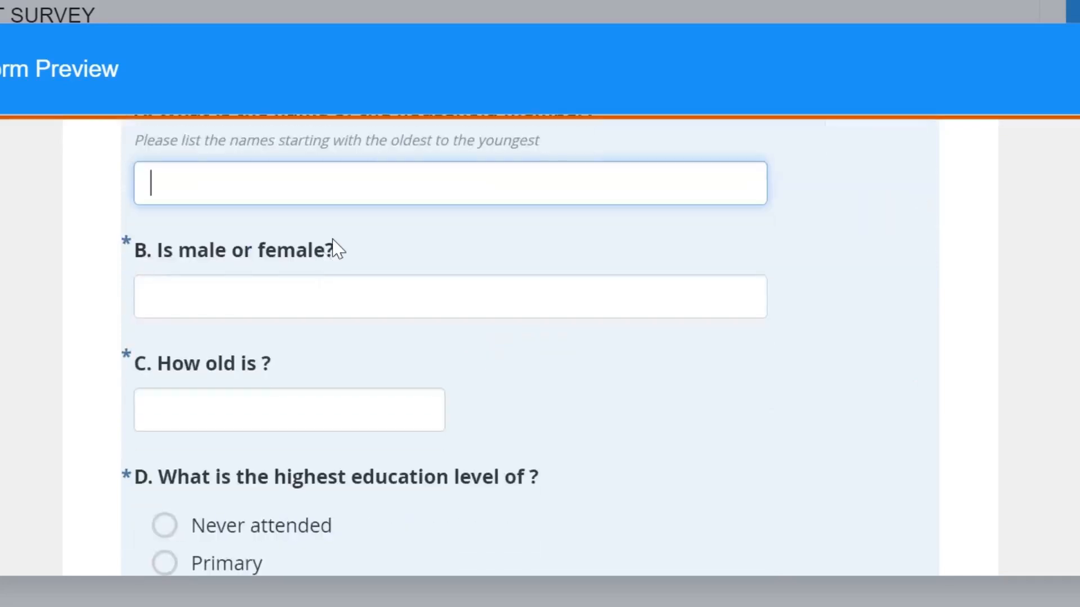
scroll(337, 249, up, 1)
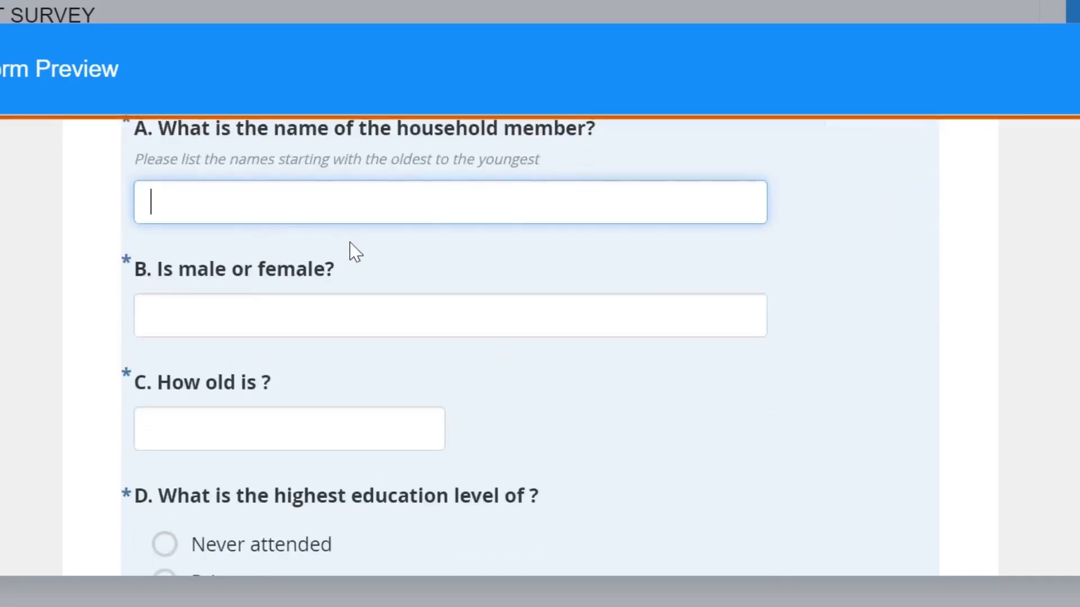
scroll(380, 338, down, 10)
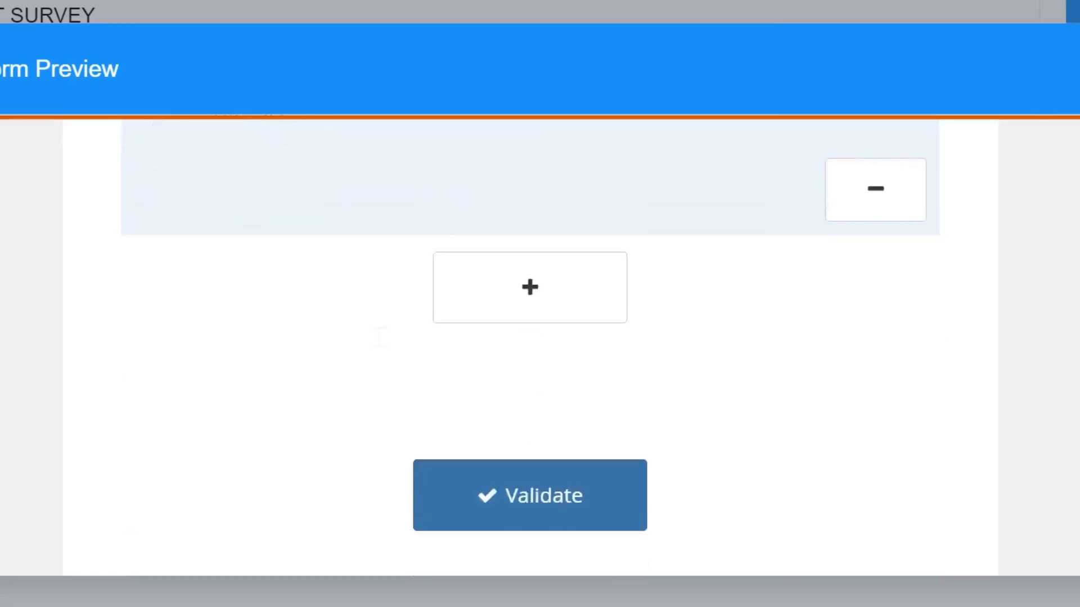
click(541, 315)
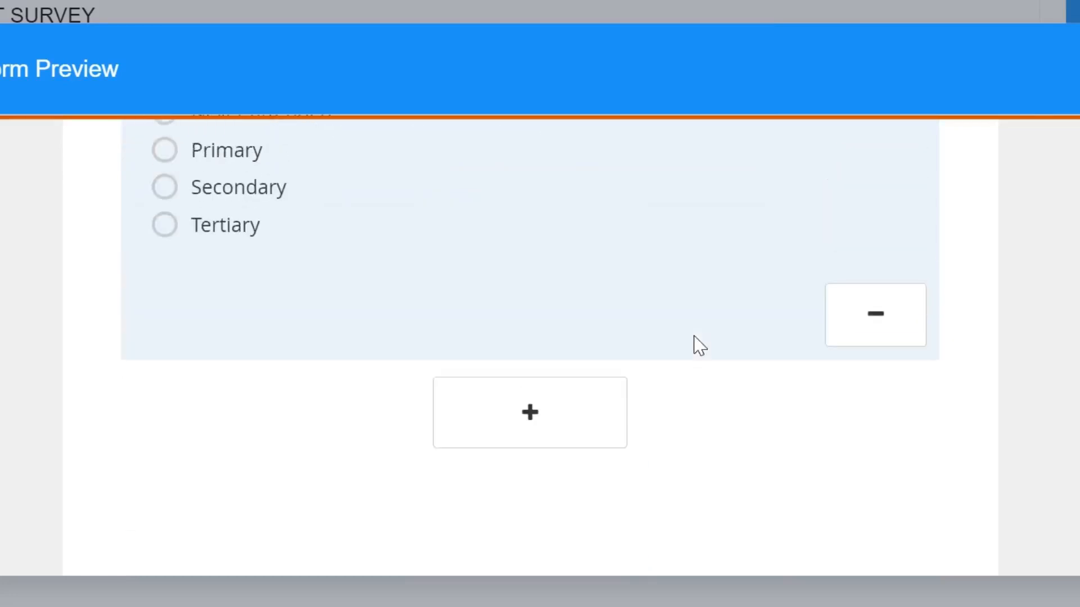